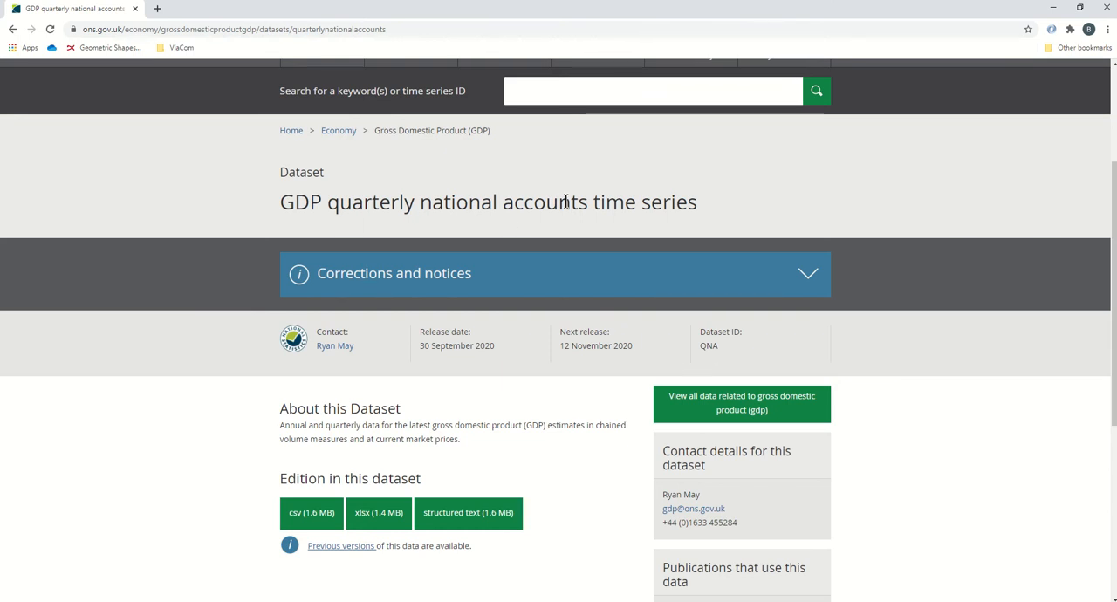
Step: Switch to the qna video workbook in Excel and examine the series titles, metadata rows and years on the Orignial sheet
key("alt+Tab")
key("alt+Tab")
key("alt+Tab")
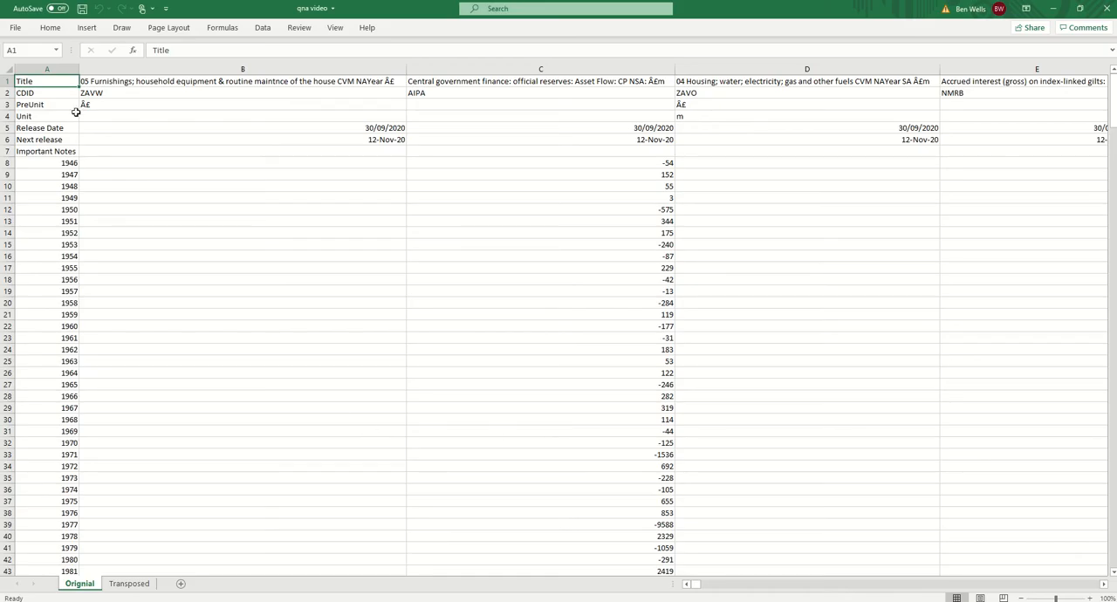
left_click(169, 82)
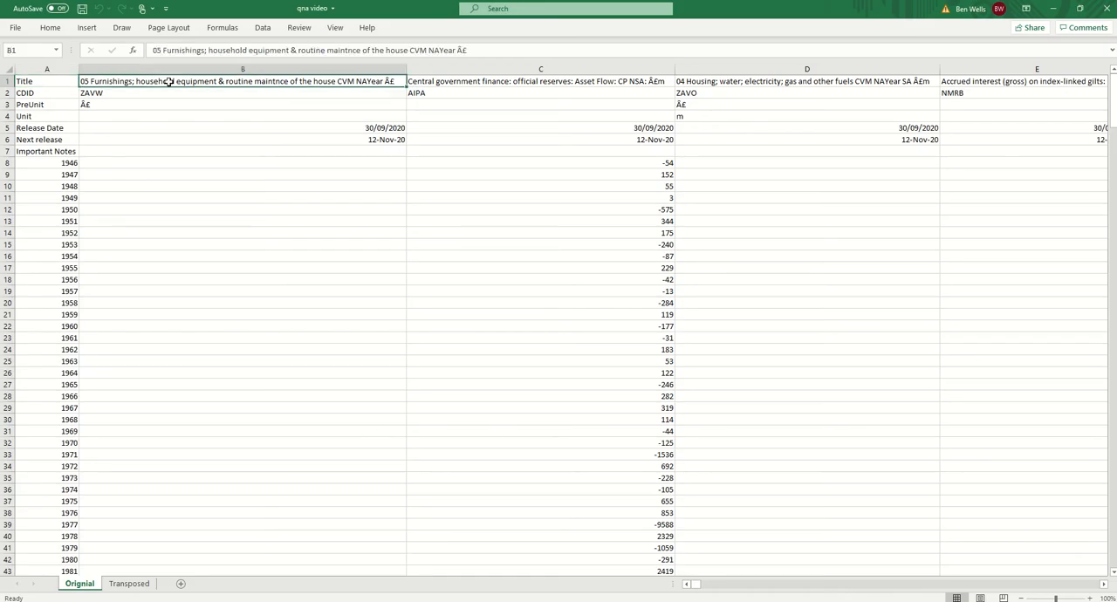
left_click(432, 81)
left_click(384, 81)
left_click(478, 80)
left_click(696, 82)
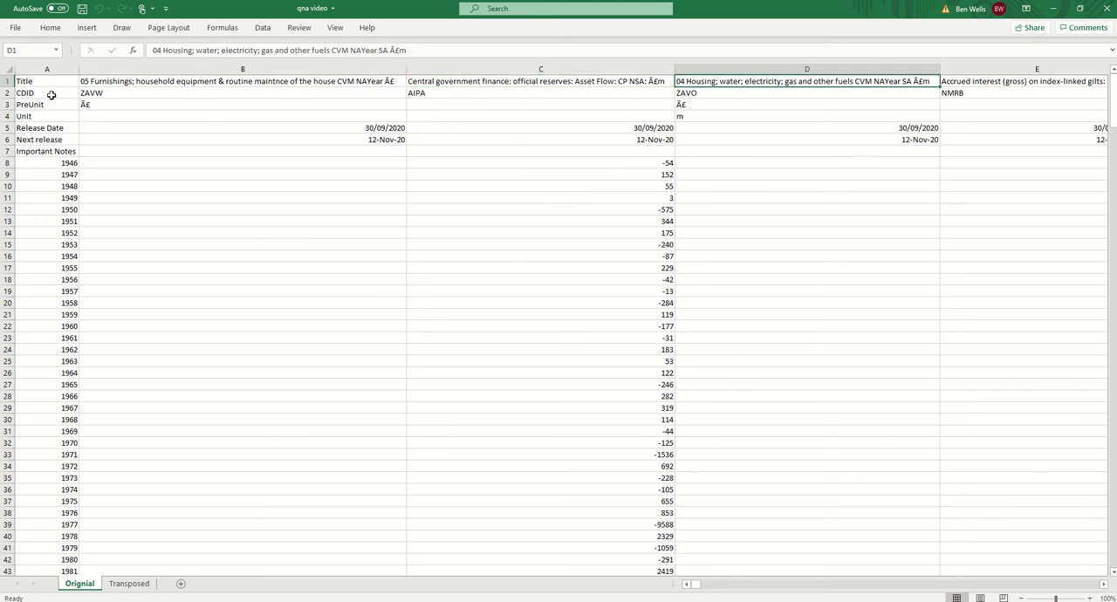
left_click_drag(50, 93, 58, 365)
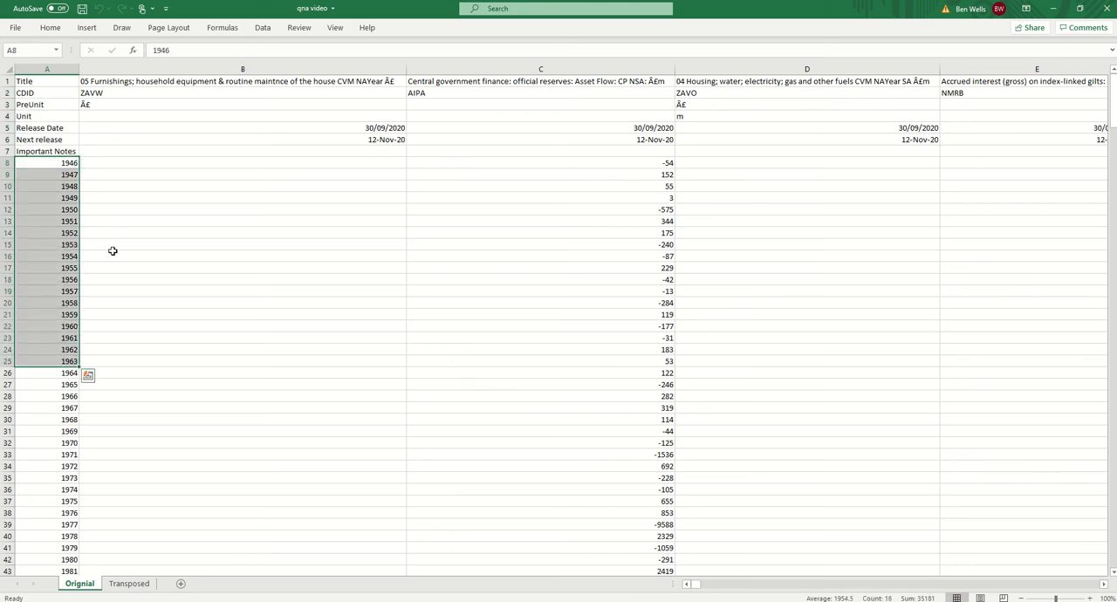
left_click(120, 158)
left_click(55, 81)
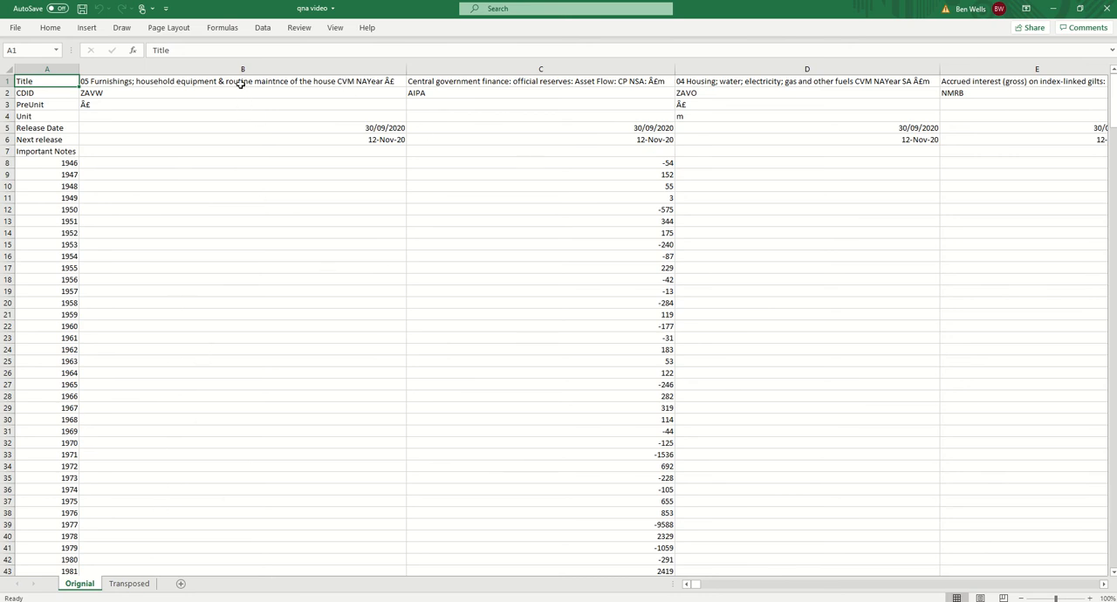
left_click_drag(241, 84, 435, 79)
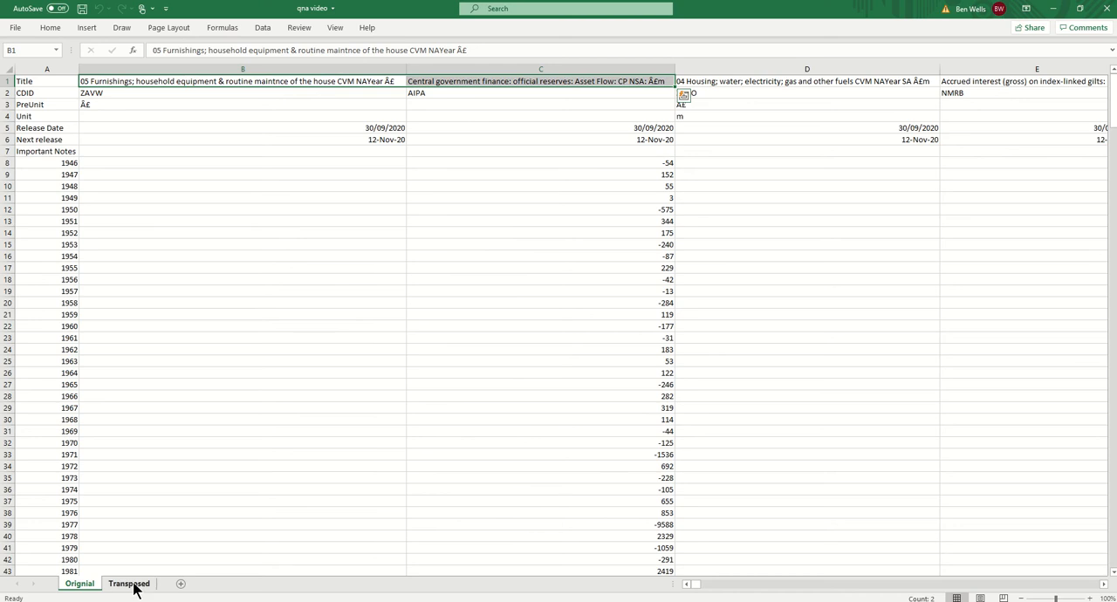
left_click(164, 186)
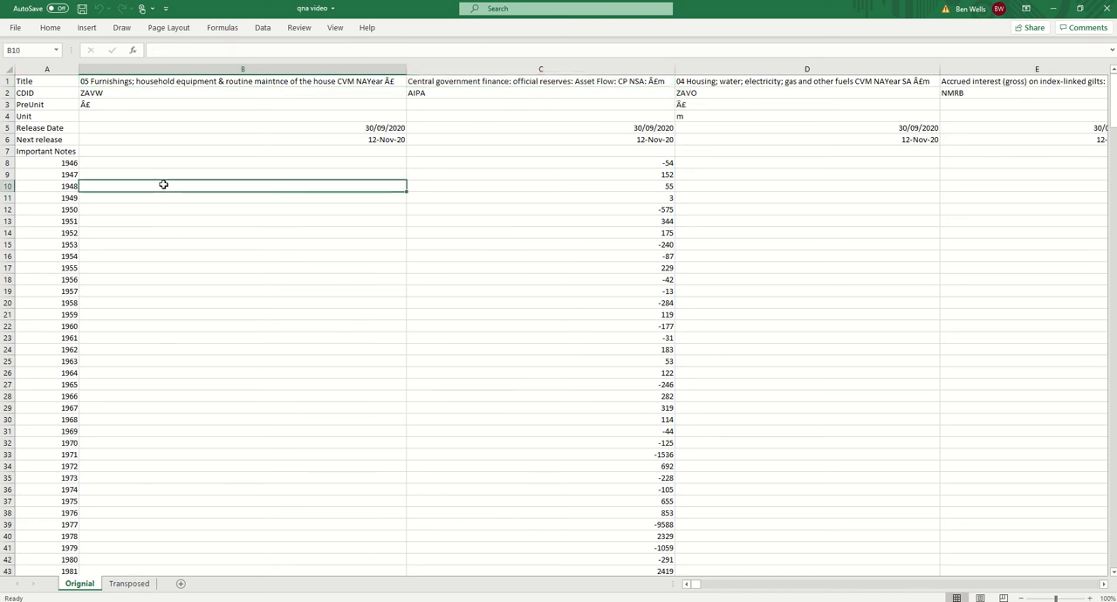
Step: Compare the Date, Name and Value layout of the Transposed sheet with the Orignial sheet
left_click(129, 584)
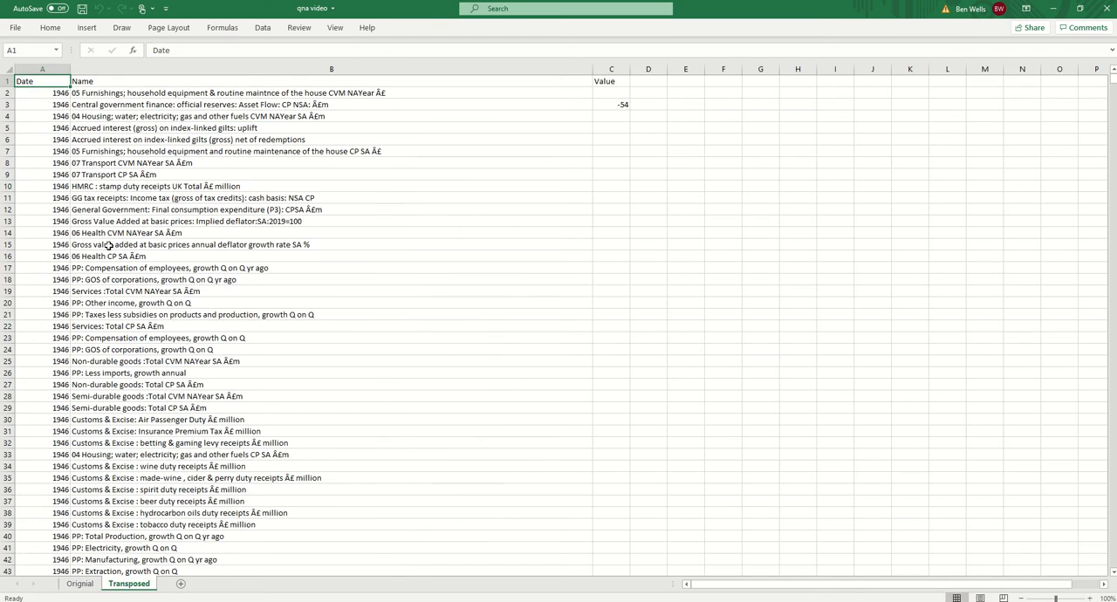
left_click(88, 584)
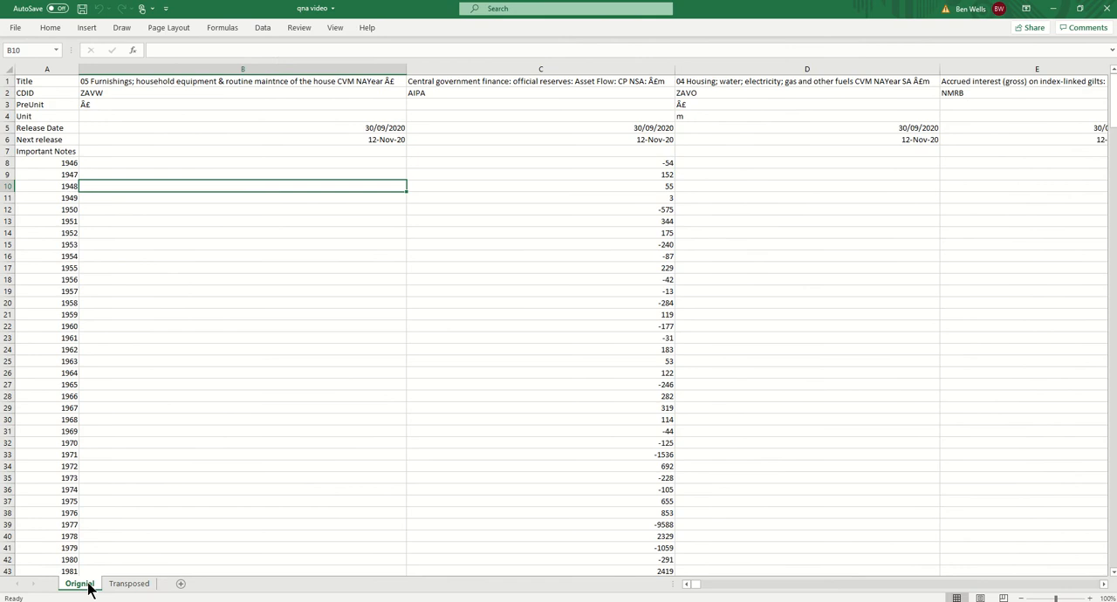
left_click(125, 589)
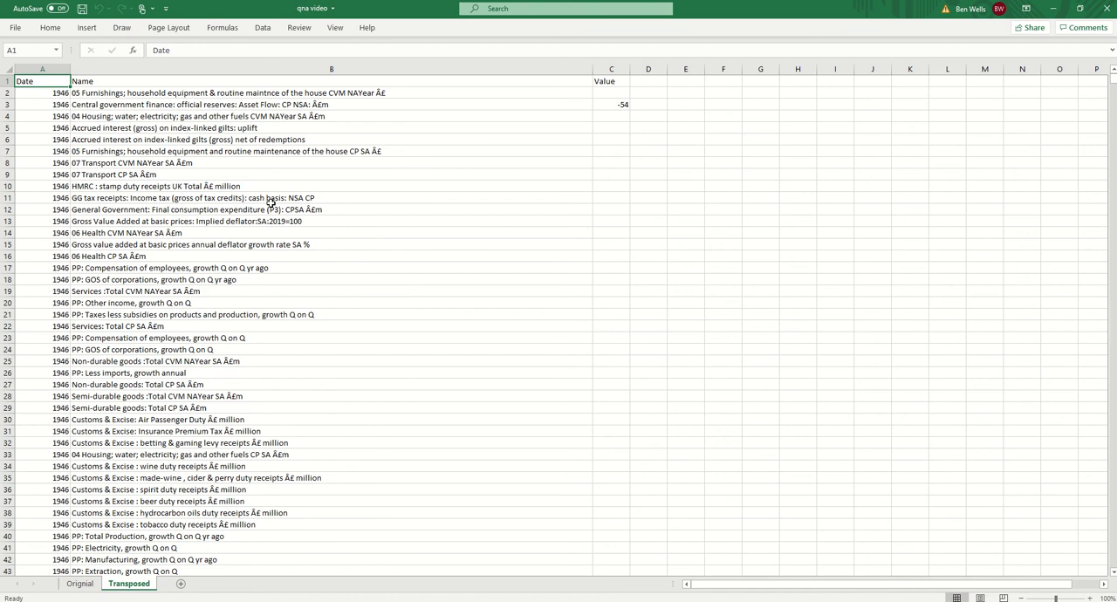
Step: Switch to Alteryx Designer and run the workflow to inspect the qna.csv input's metadata rows above the 1946 record
key("alt+Tab")
key("alt+Tab")
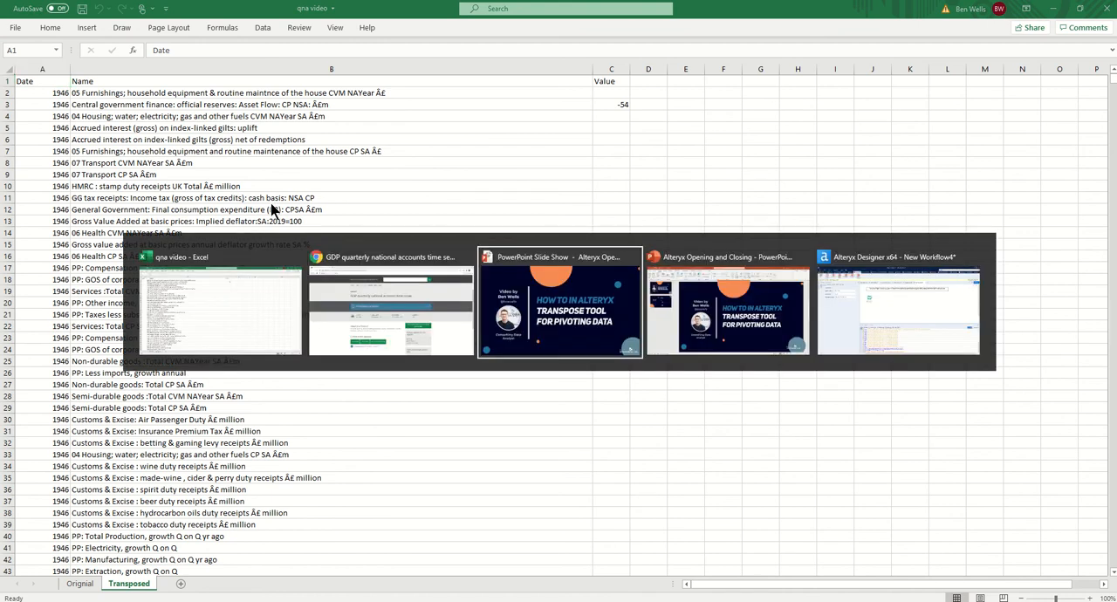
key("alt+Tab")
key("alt+Tab")
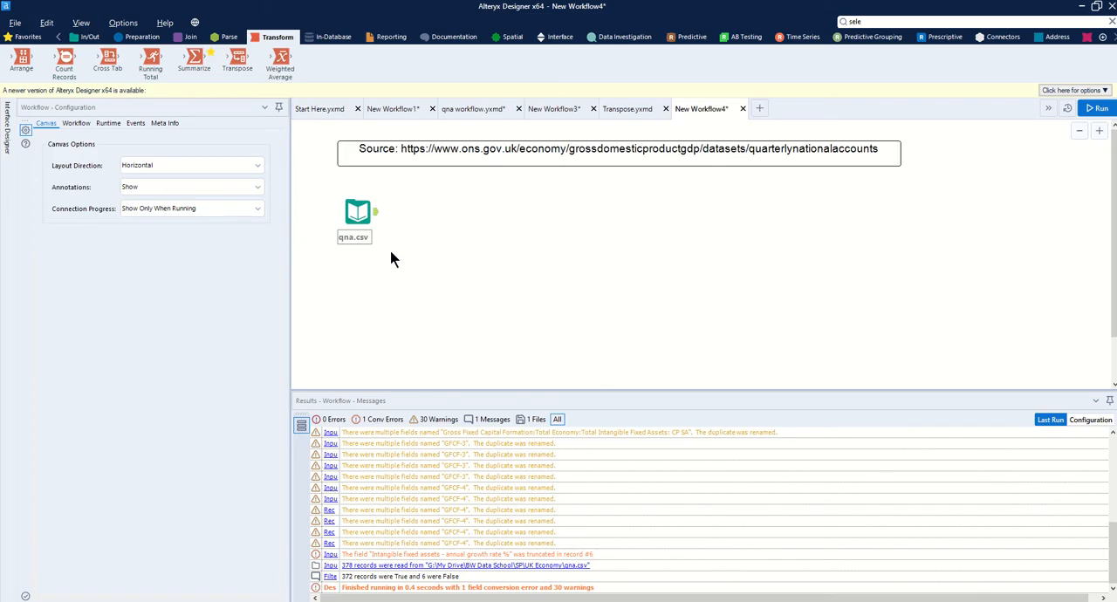
left_click(359, 218)
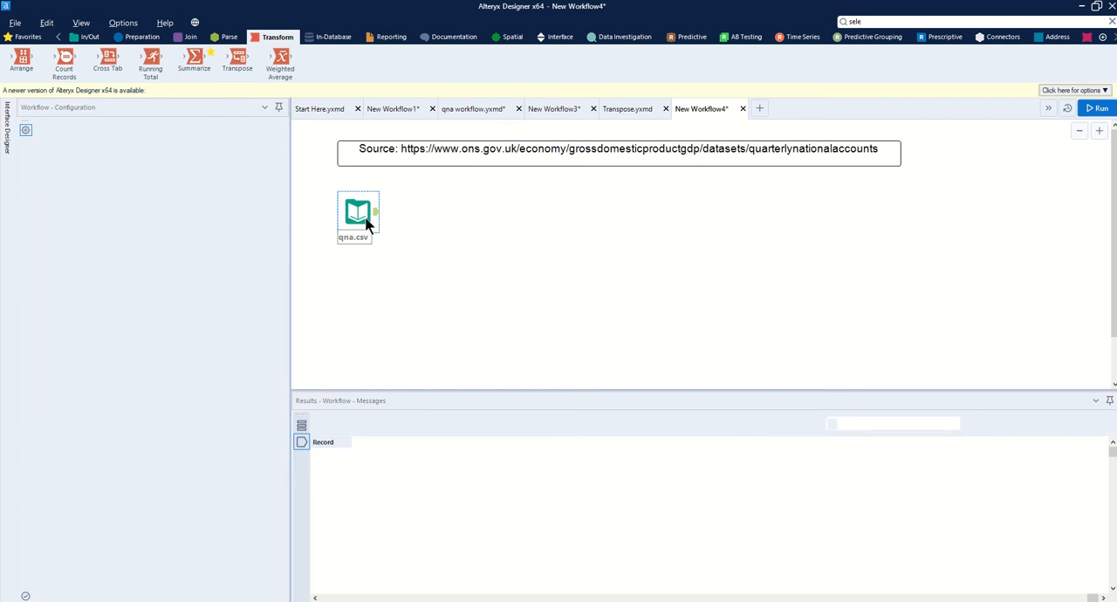
key("ctrl+r")
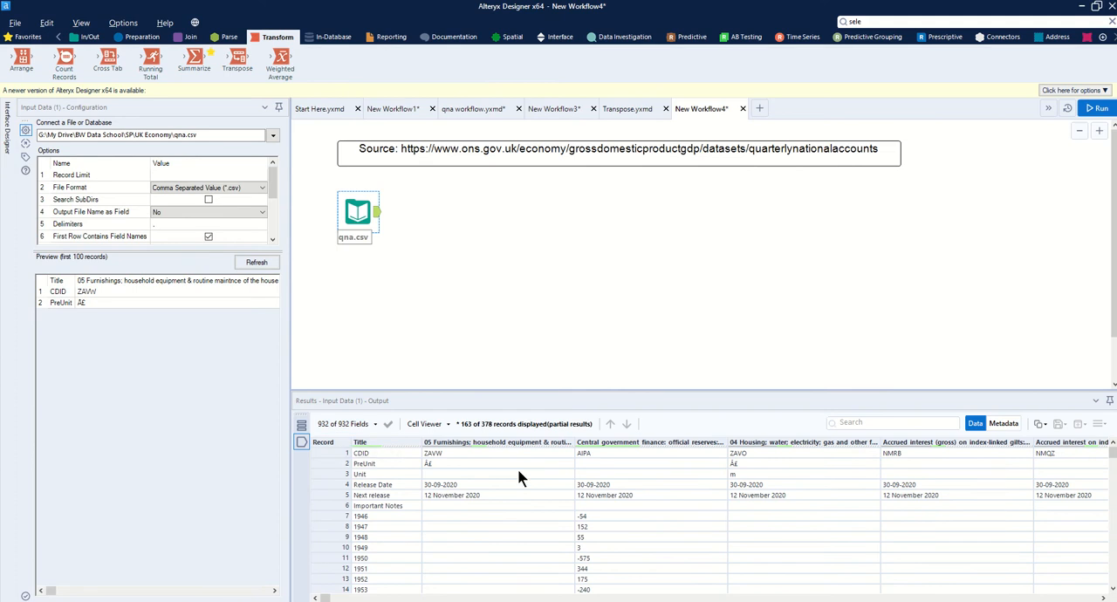
left_click(336, 505)
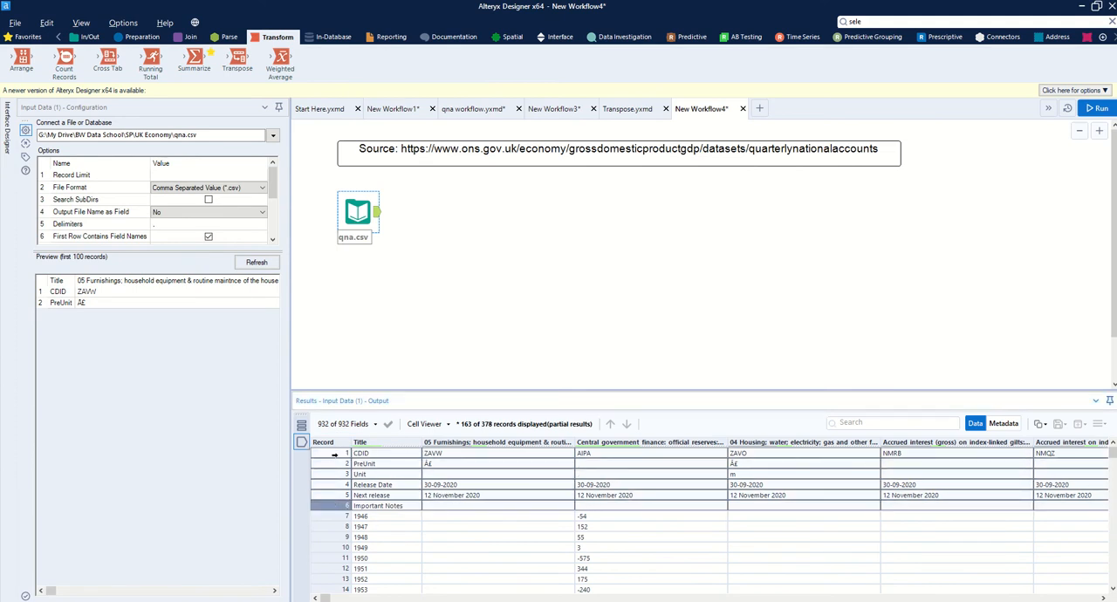
left_click(403, 518)
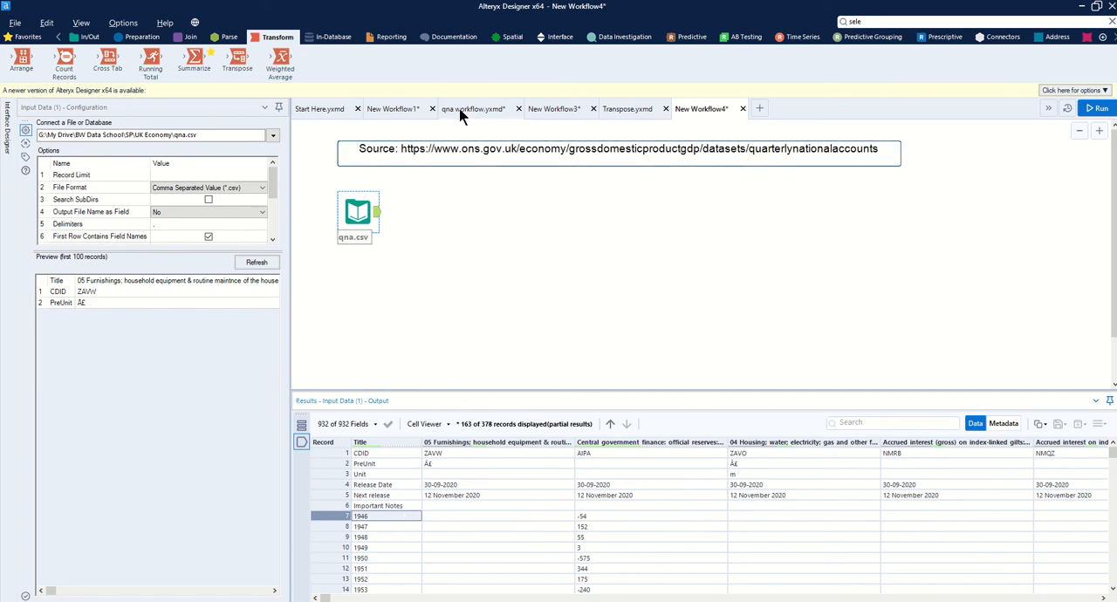
Step: Connect a Record ID tool after the qna.csv input and run the workflow to check the numbered rows
left_click(134, 37)
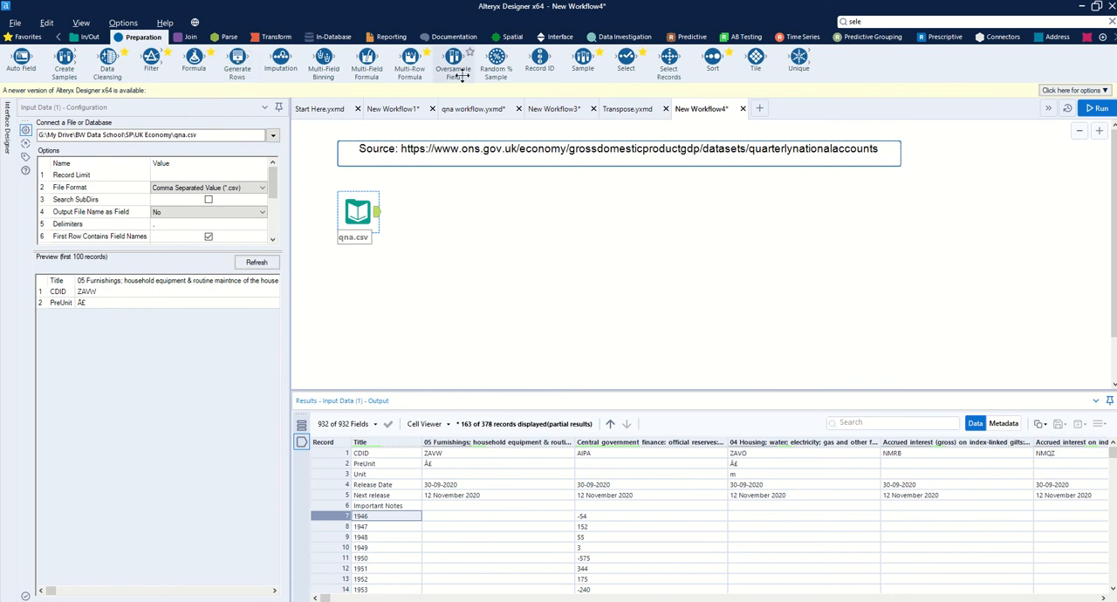
left_click_drag(540, 62, 433, 212)
left_click(1100, 110)
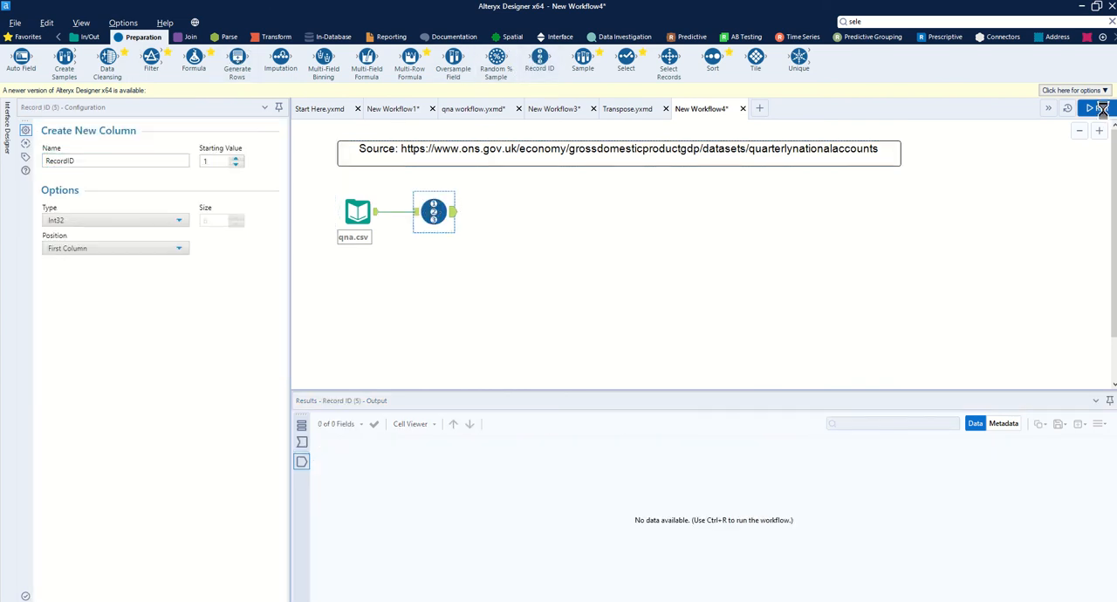
left_click(452, 214)
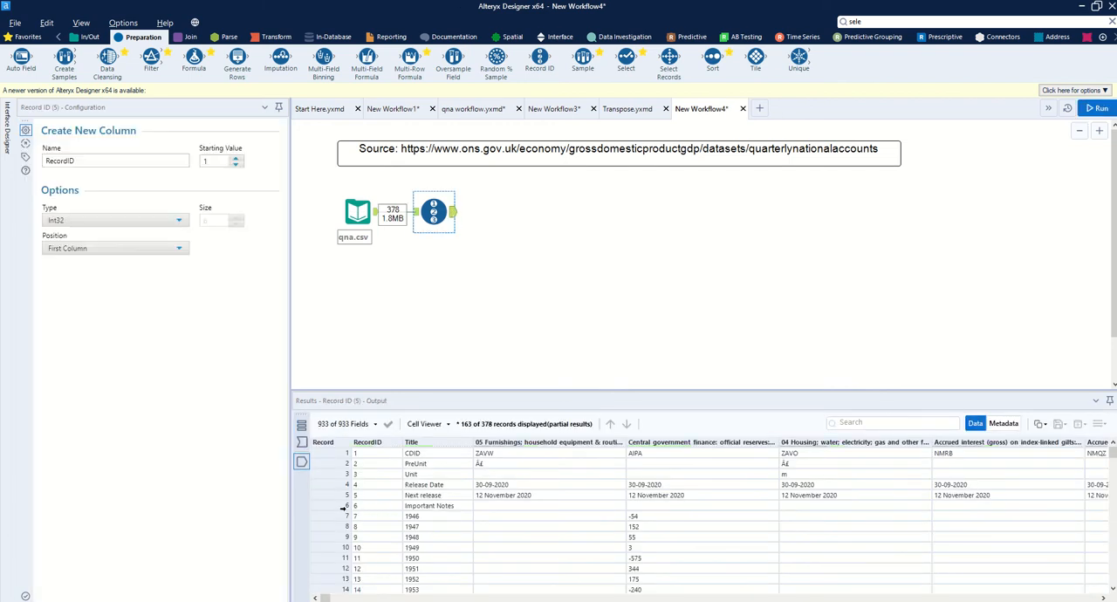
left_click_drag(343, 516, 342, 568)
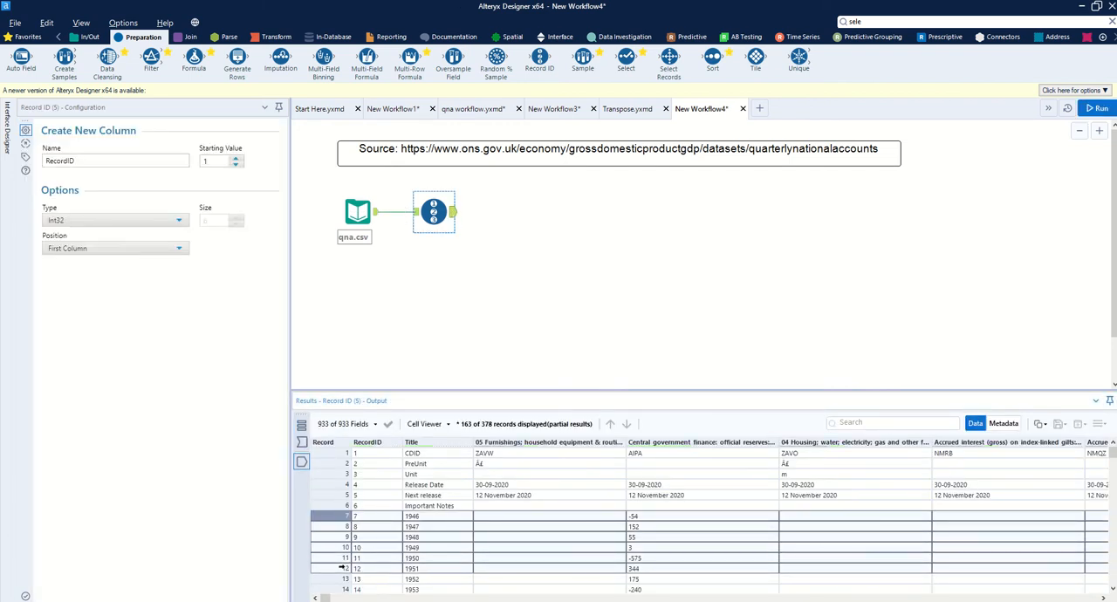
left_click(487, 272)
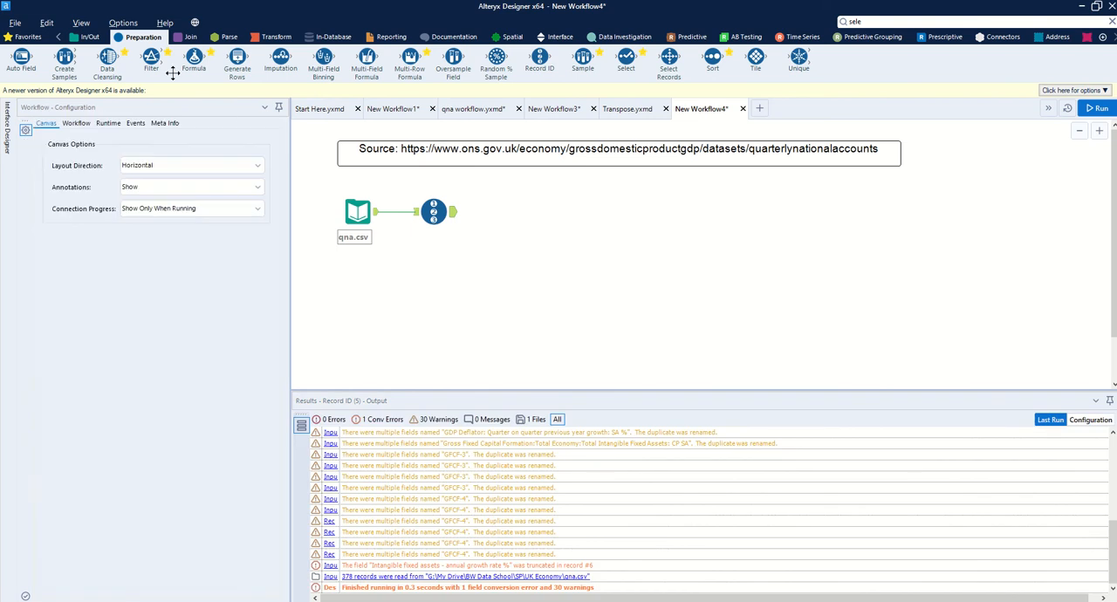
Step: Add a Filter after the Record ID tool with the basic condition RecordID <= 7, and run it to view the True output
left_click_drag(151, 59, 508, 212)
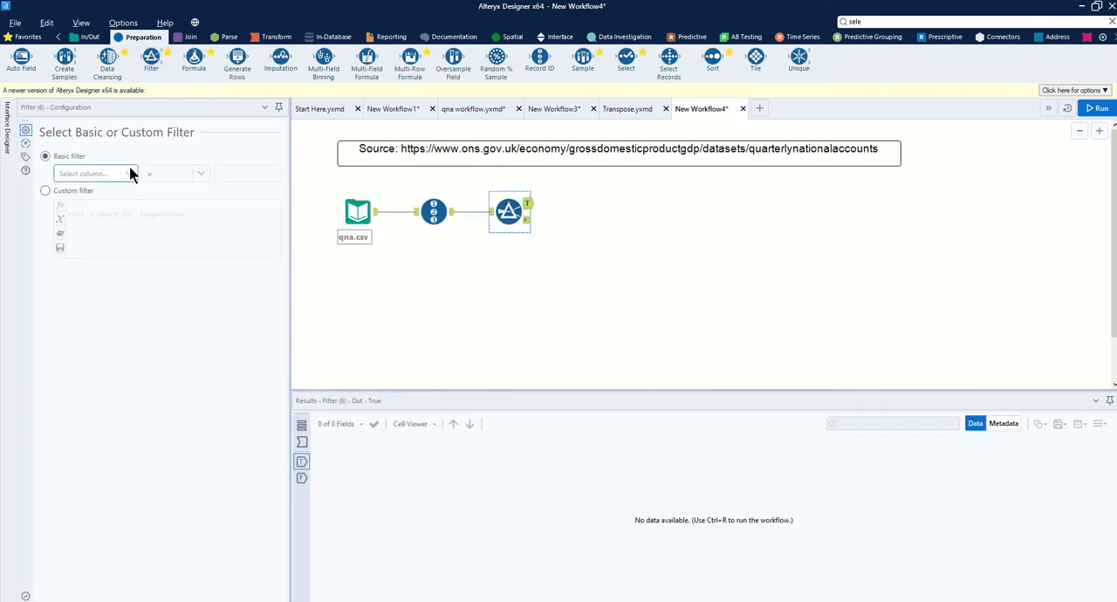
left_click(122, 173)
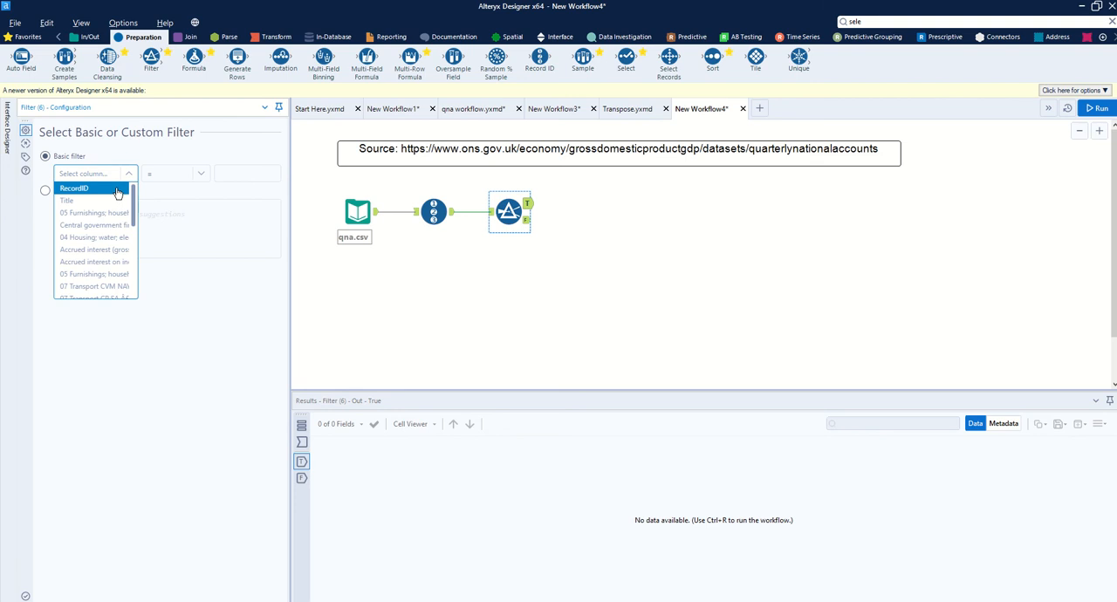
left_click(118, 190)
left_click(184, 171)
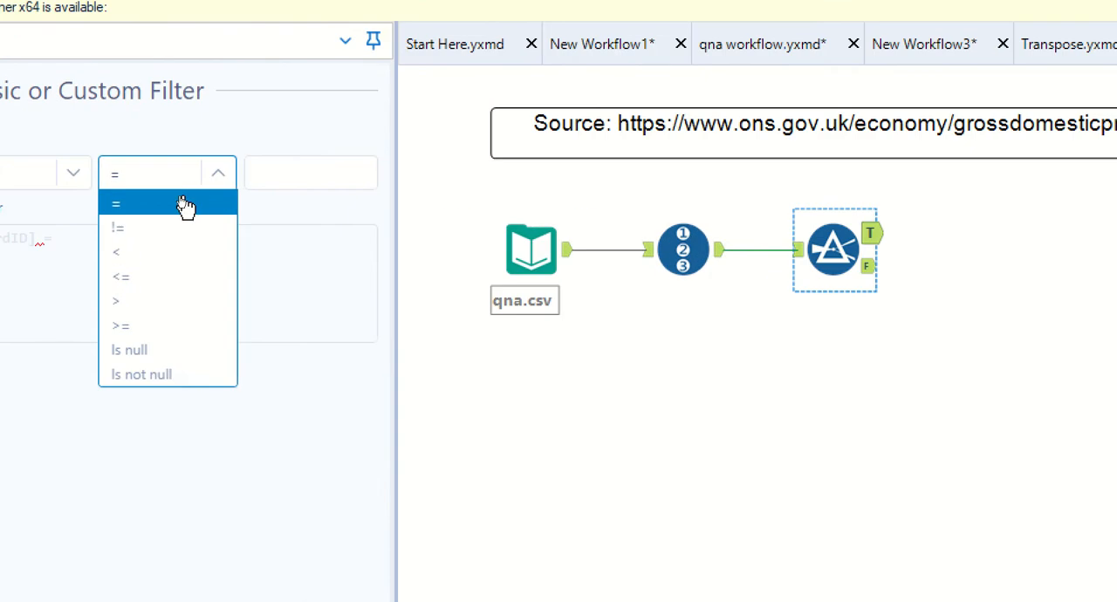
left_click(210, 278)
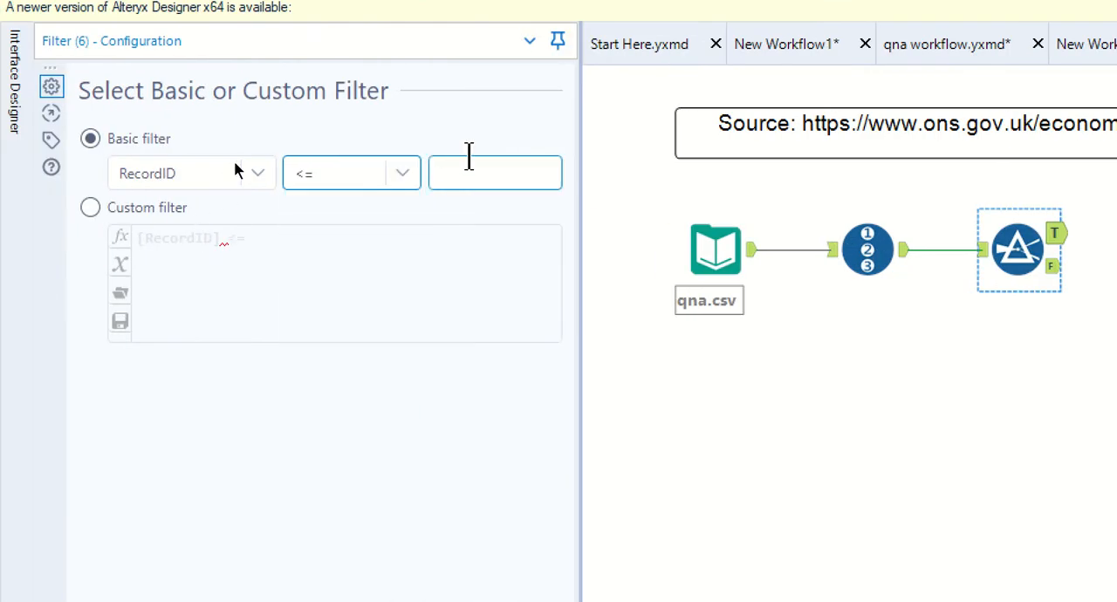
left_click(467, 170)
type("7")
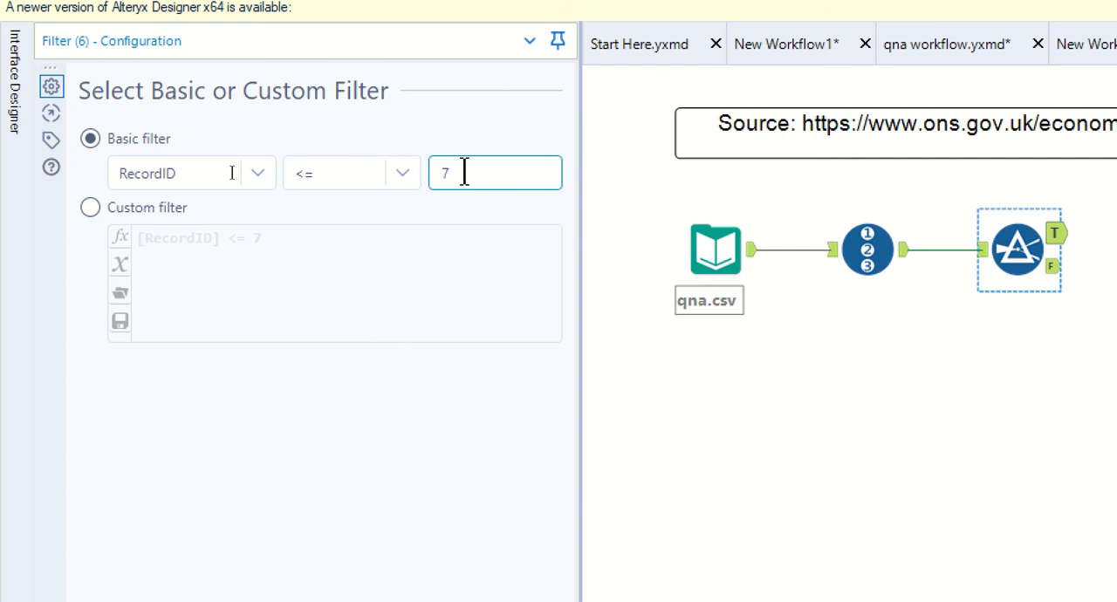
key("ctrl+r")
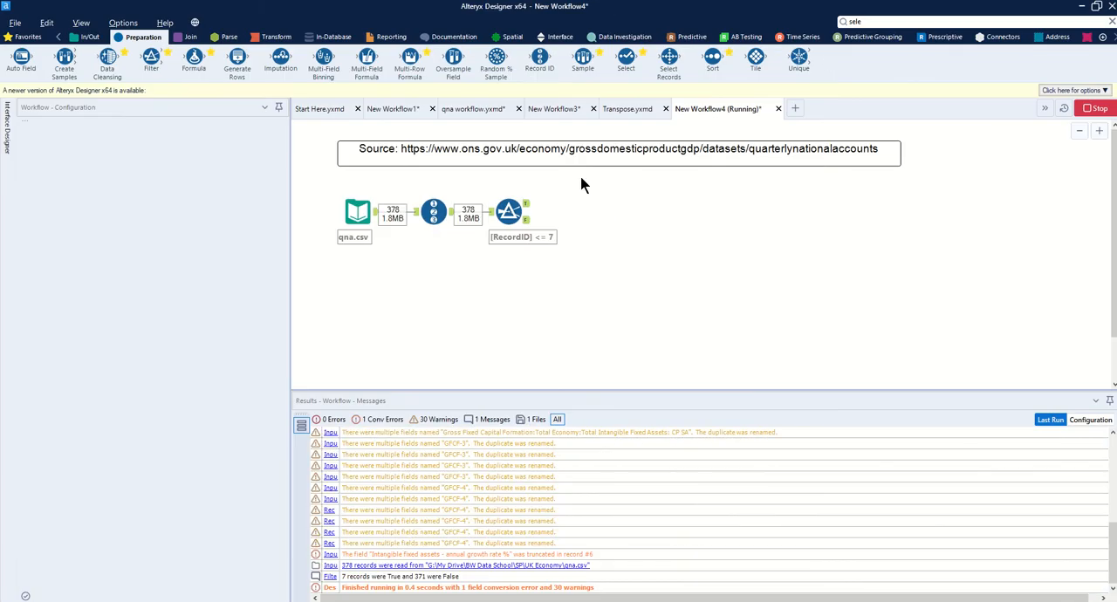
left_click(527, 207)
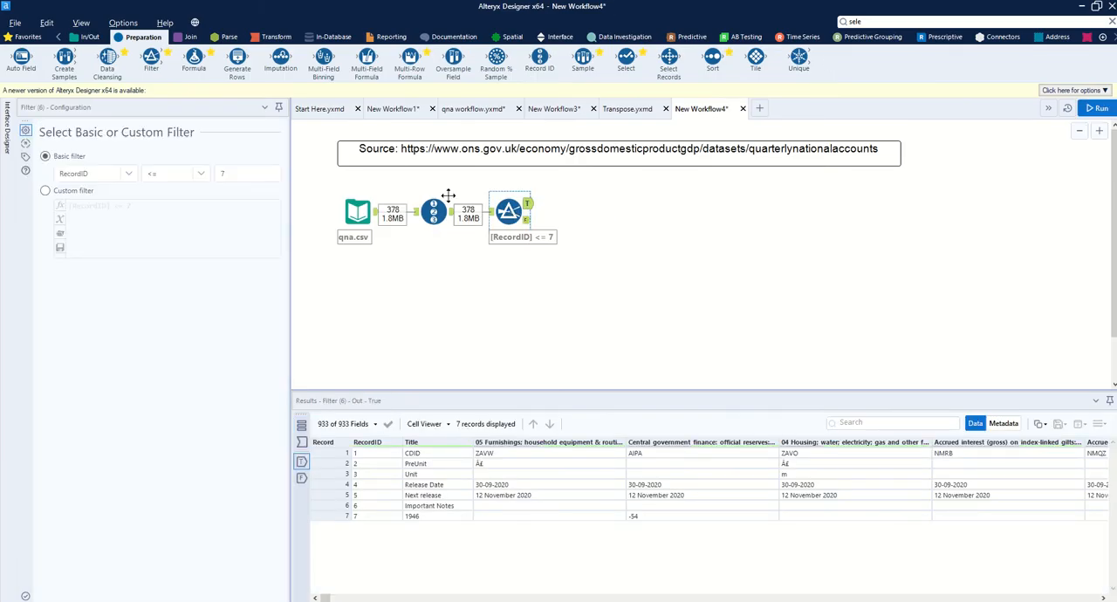
Step: Change the filter's operator to >= and rerun the workflow to check its True and False outputs
left_click(198, 175)
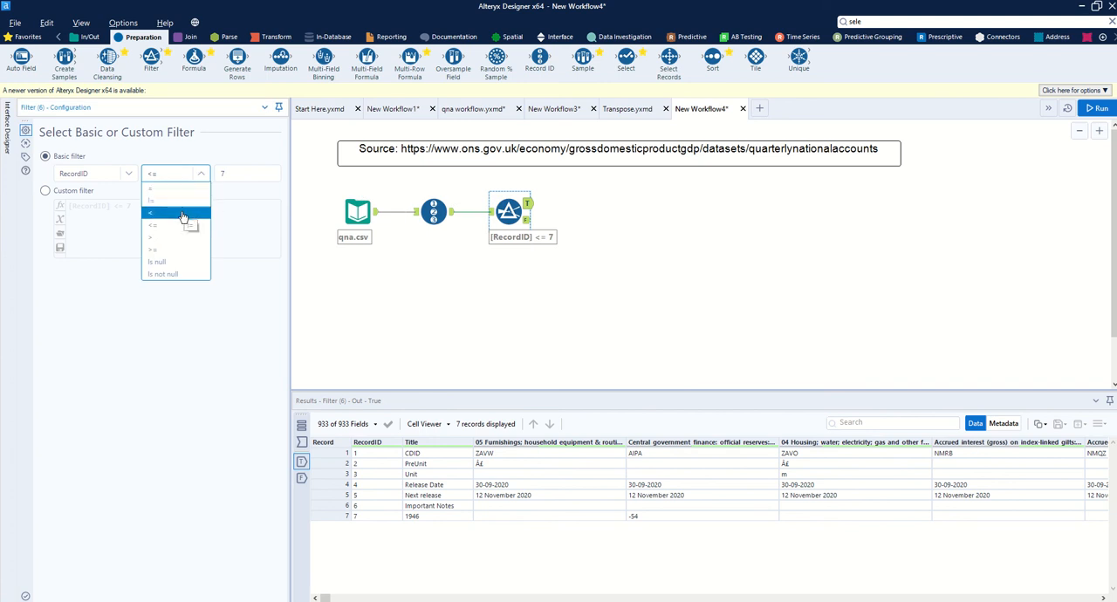
left_click(173, 251)
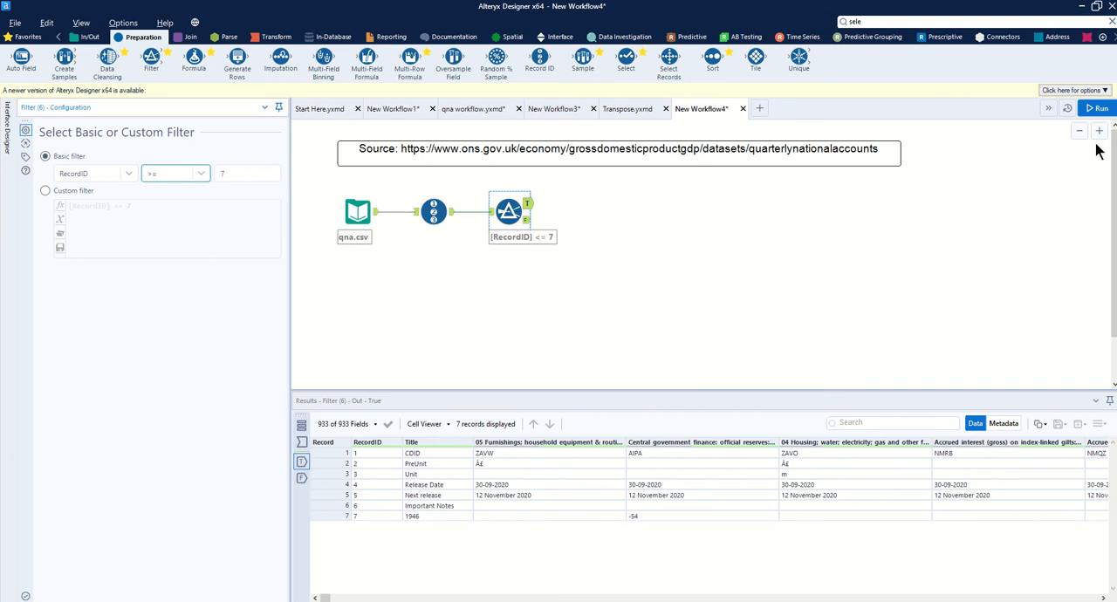
left_click(1098, 108)
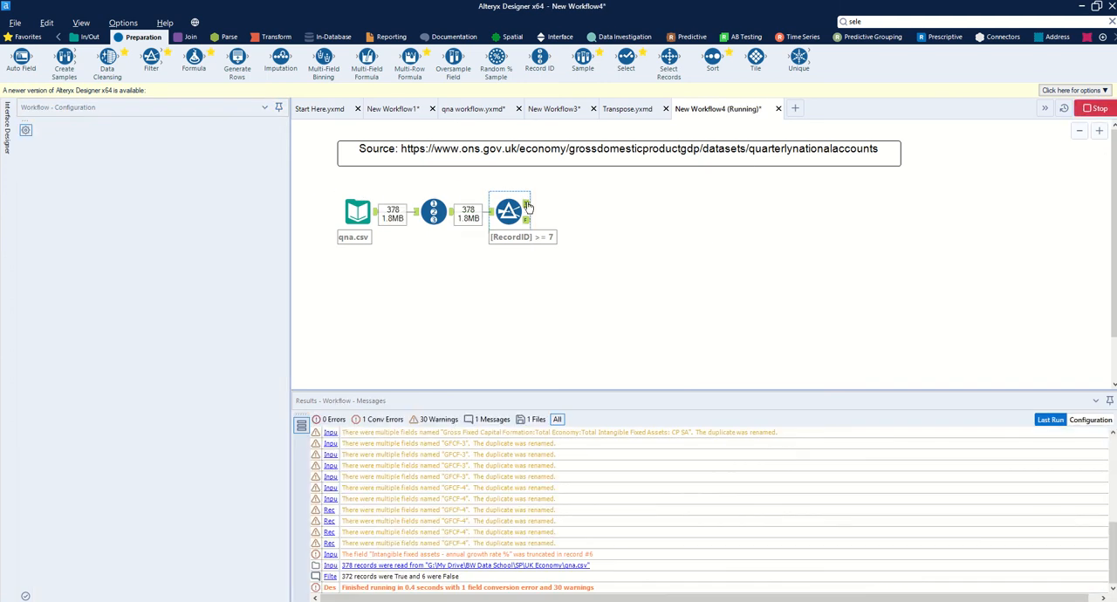
left_click(527, 206)
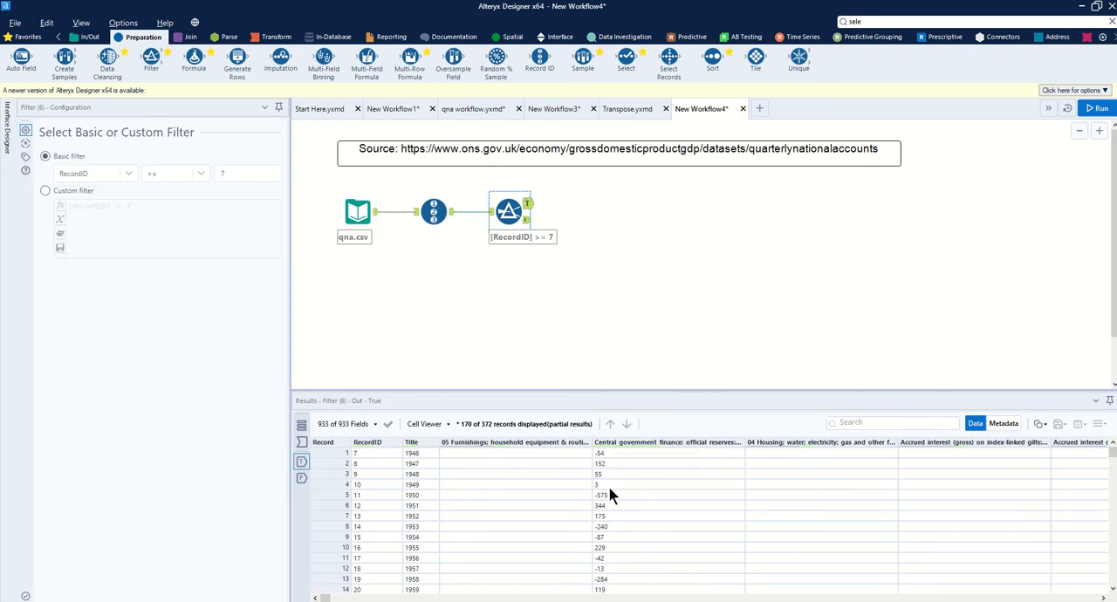
left_click(525, 222)
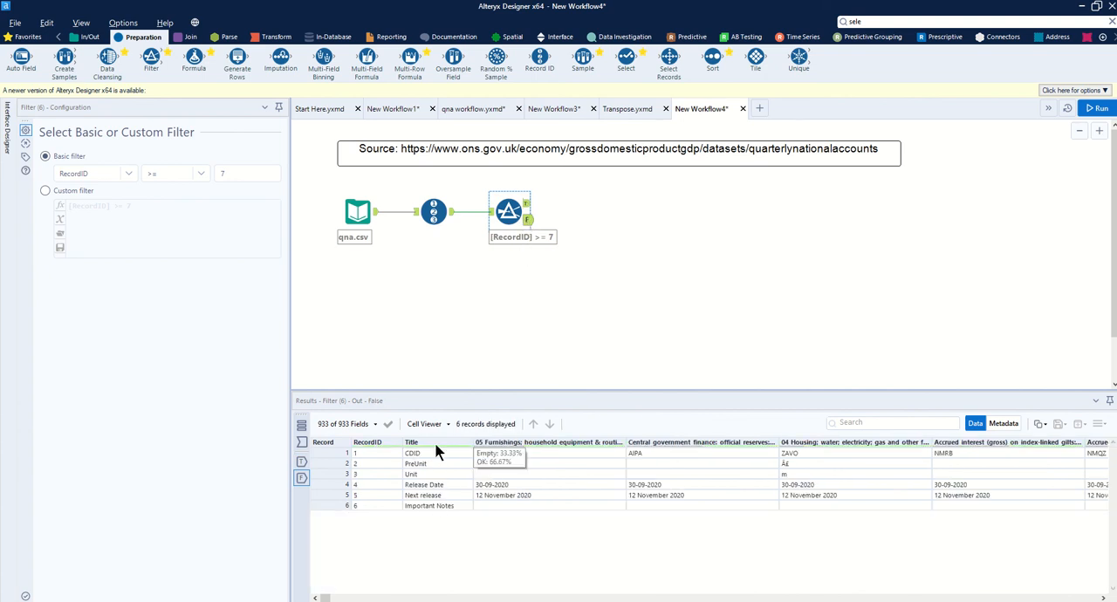
left_click(527, 207)
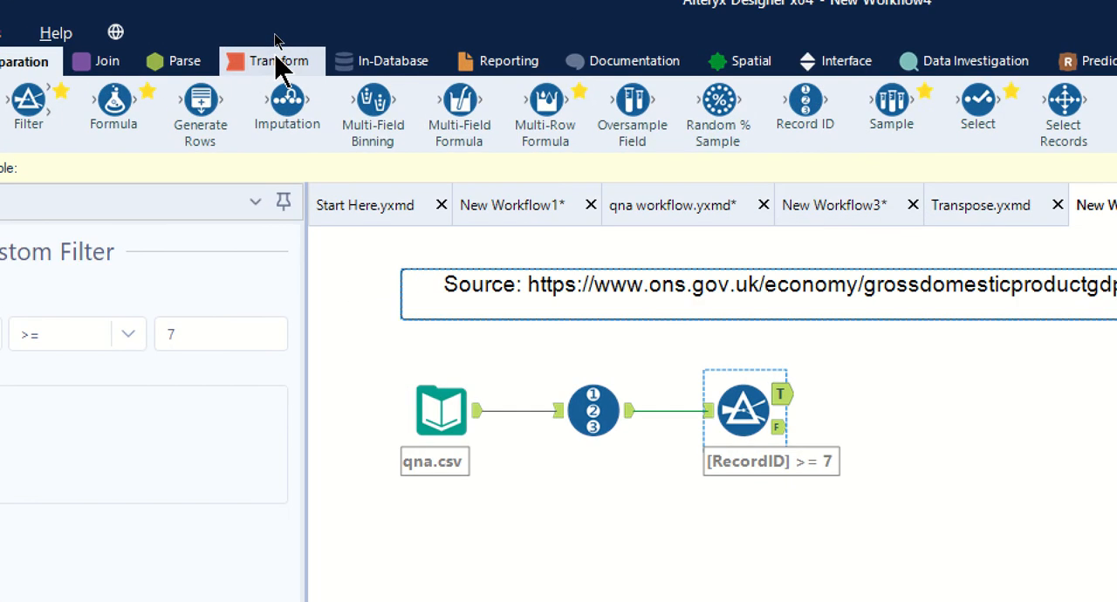
Step: Add a Transpose tool to the canvas, connected to the True output of the RecordID filter
left_click(278, 63)
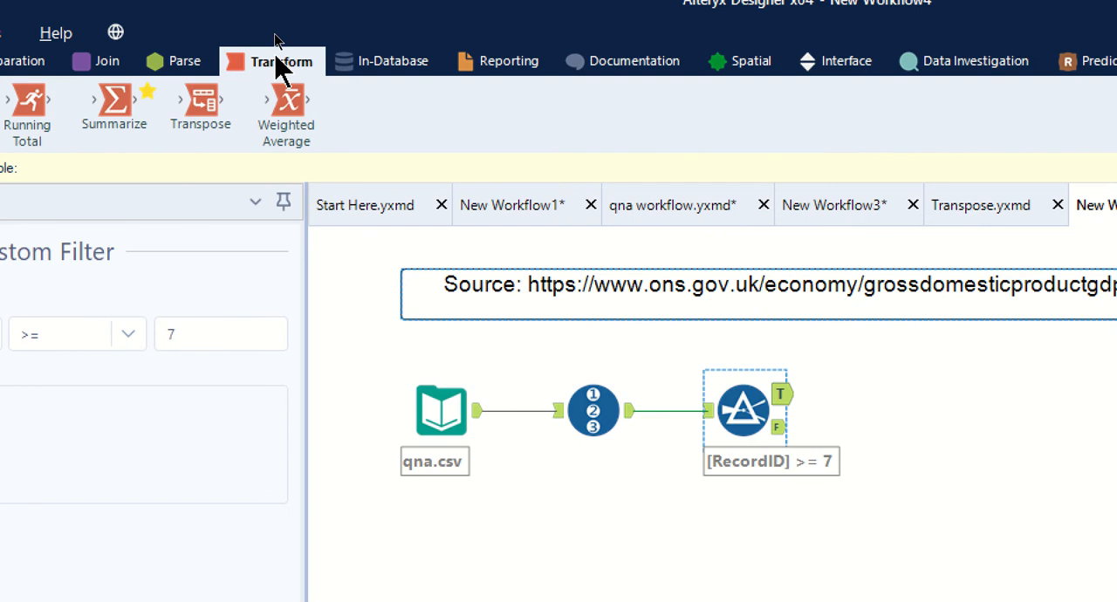
left_click_drag(200, 107, 1062, 440)
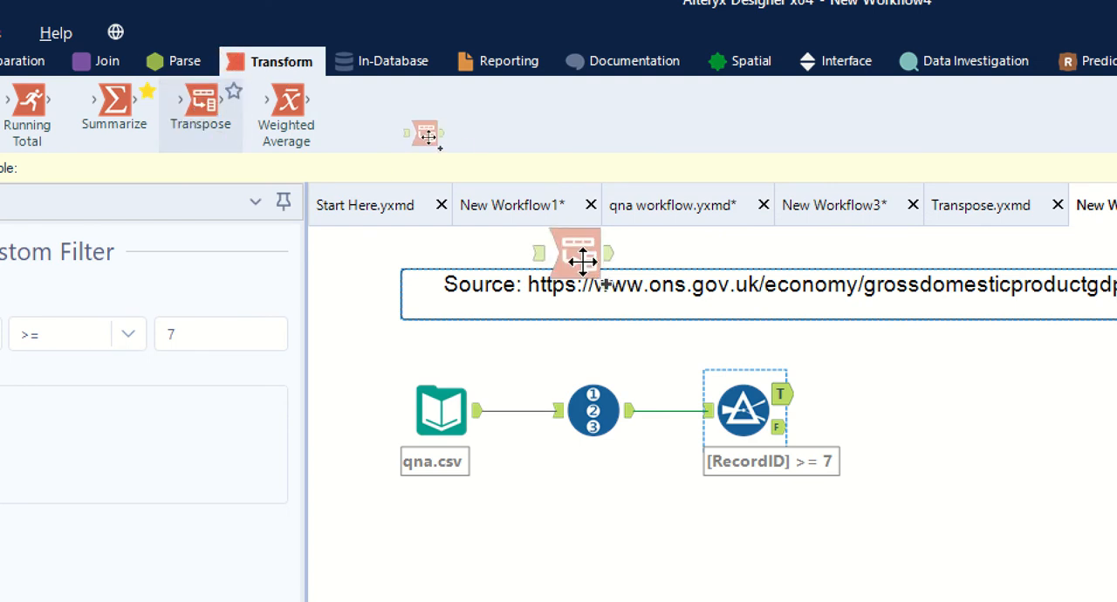
left_click_drag(989, 441, 872, 393)
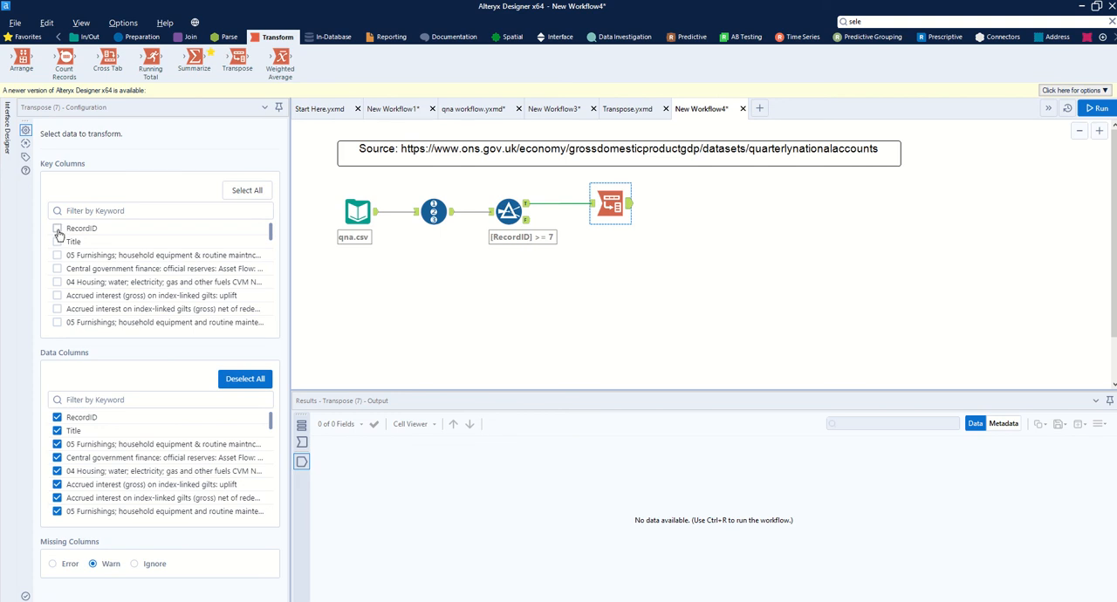
Step: Set RecordID and Title as the Transpose key columns, and compare them with the filter's True output
left_click(57, 228)
left_click(57, 242)
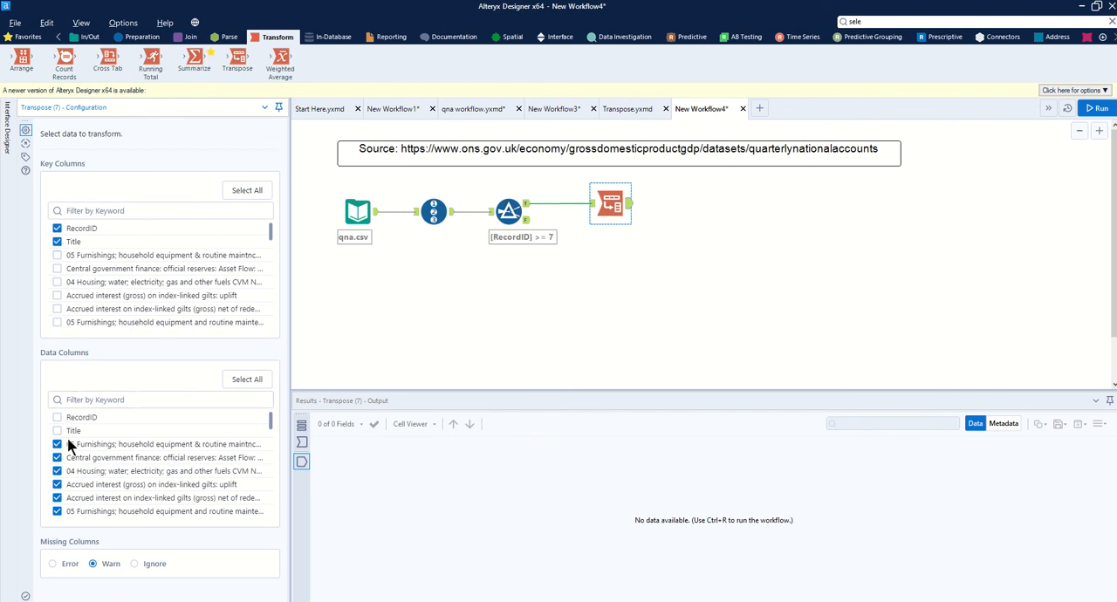
left_click(57, 241)
left_click(528, 213)
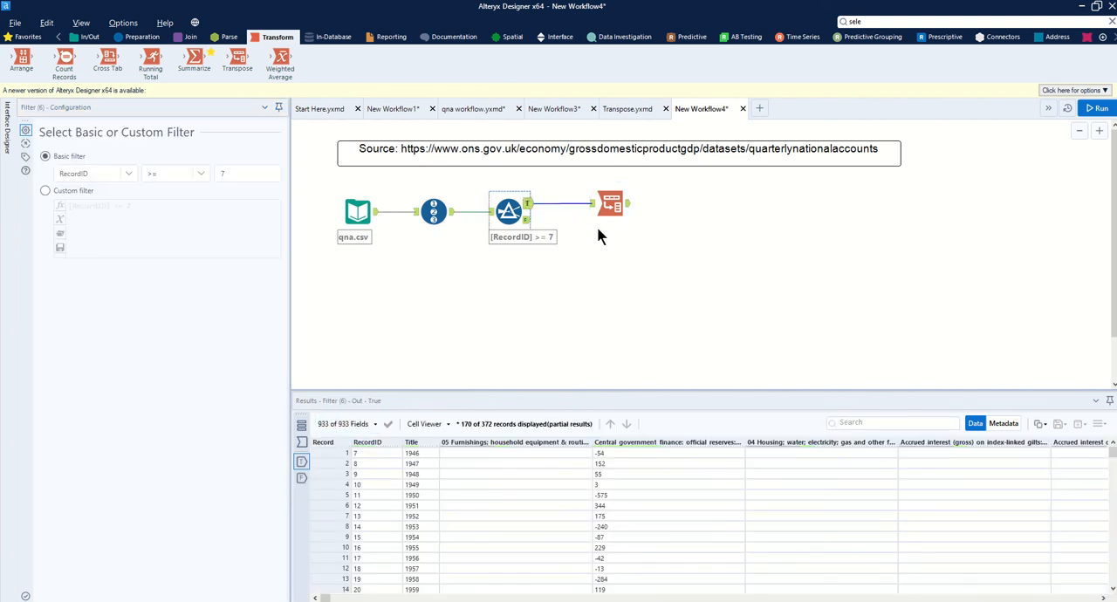
left_click(625, 208)
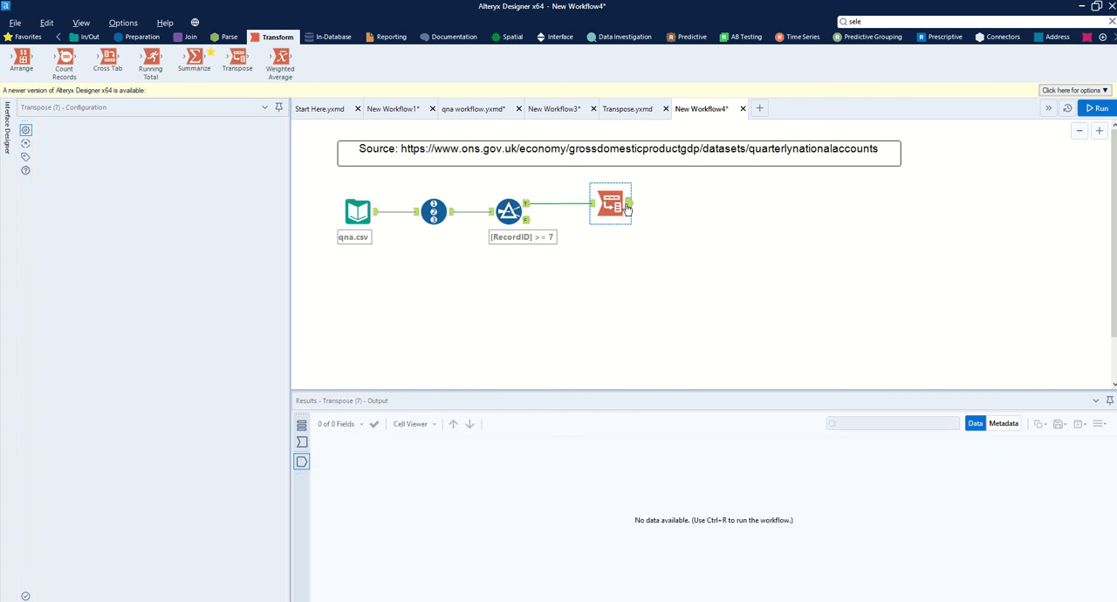
Step: Check the Transpose tool's data columns through to Dynamic or Unknown Columns, and run the workflow to view its output
scroll(160, 487, "down", 10)
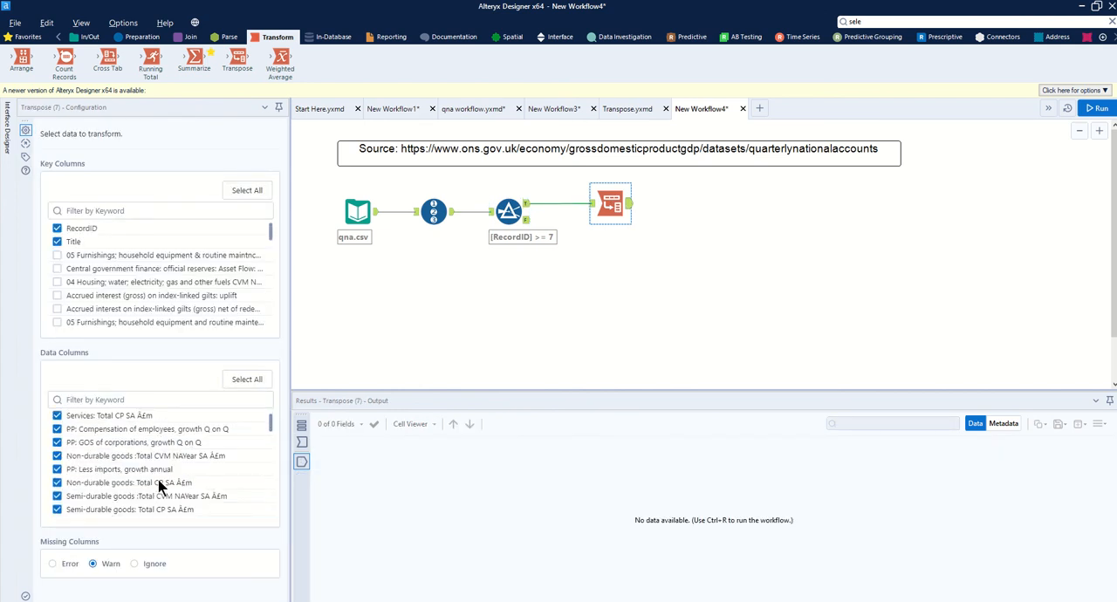
scroll(160, 487, "down", 15)
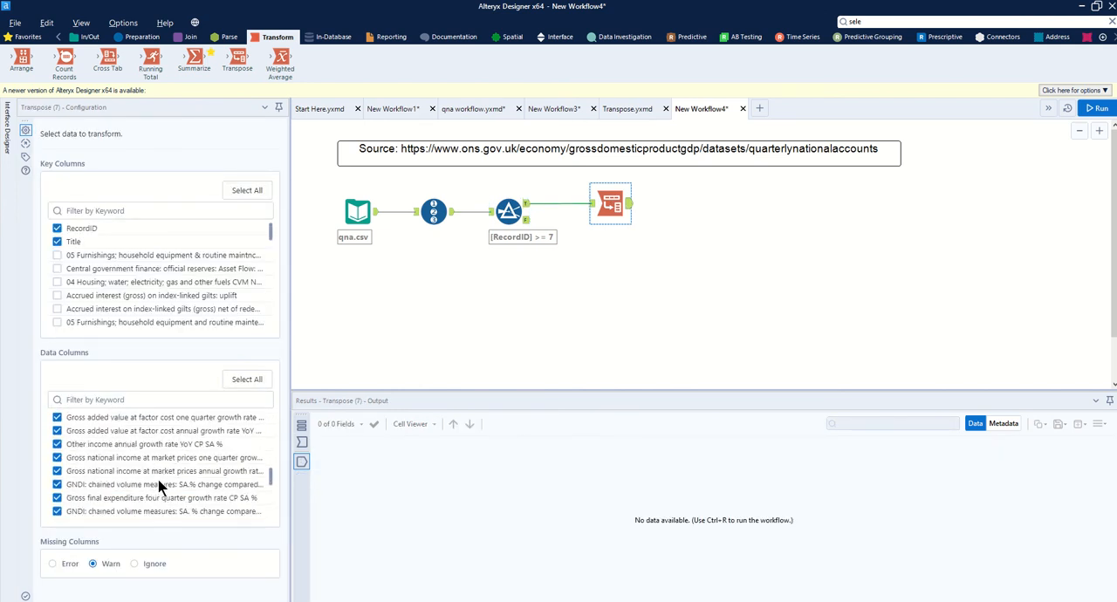
scroll(160, 487, "down", 1)
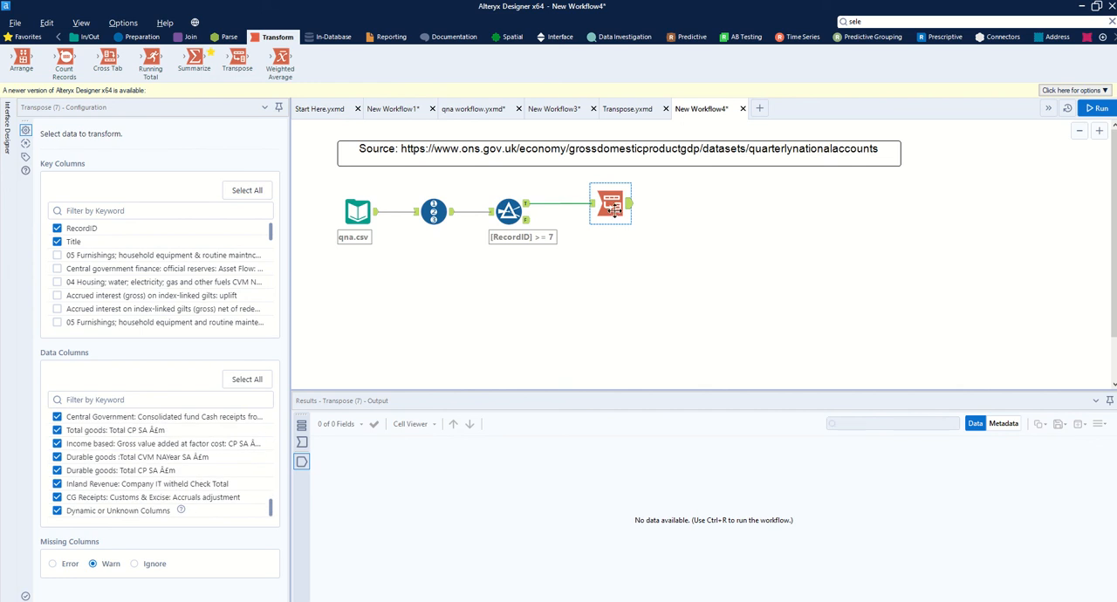
key("ctrl+r")
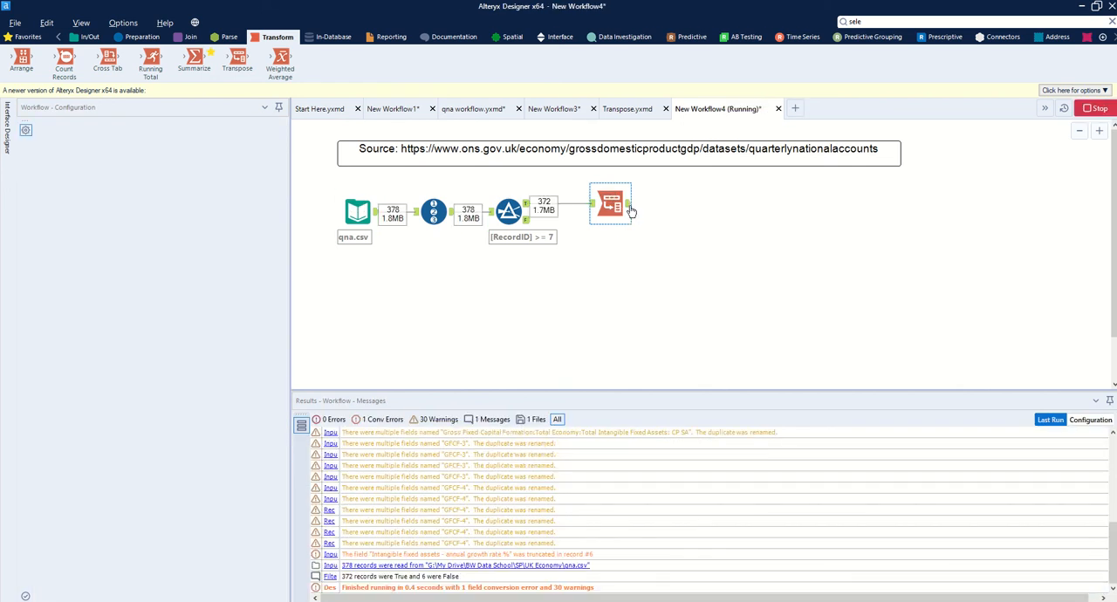
left_click(626, 205)
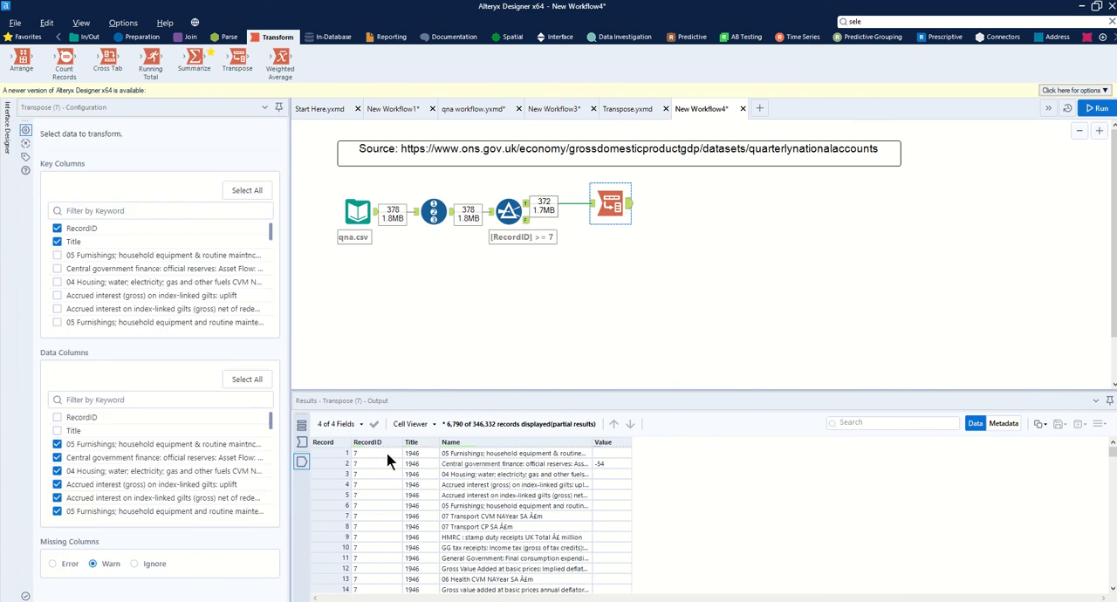
Step: Examine the transposed records around the transition from the 1946 rows to the 1947 rows
left_click(408, 454)
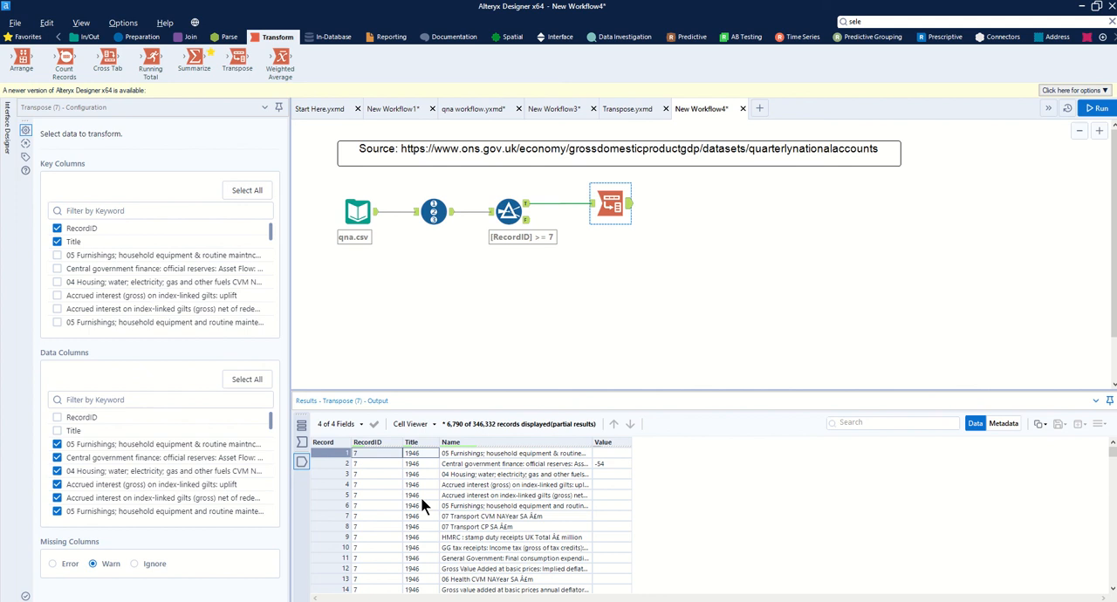
scroll(420, 499, "down", 20)
scroll(421, 496, "down", 20)
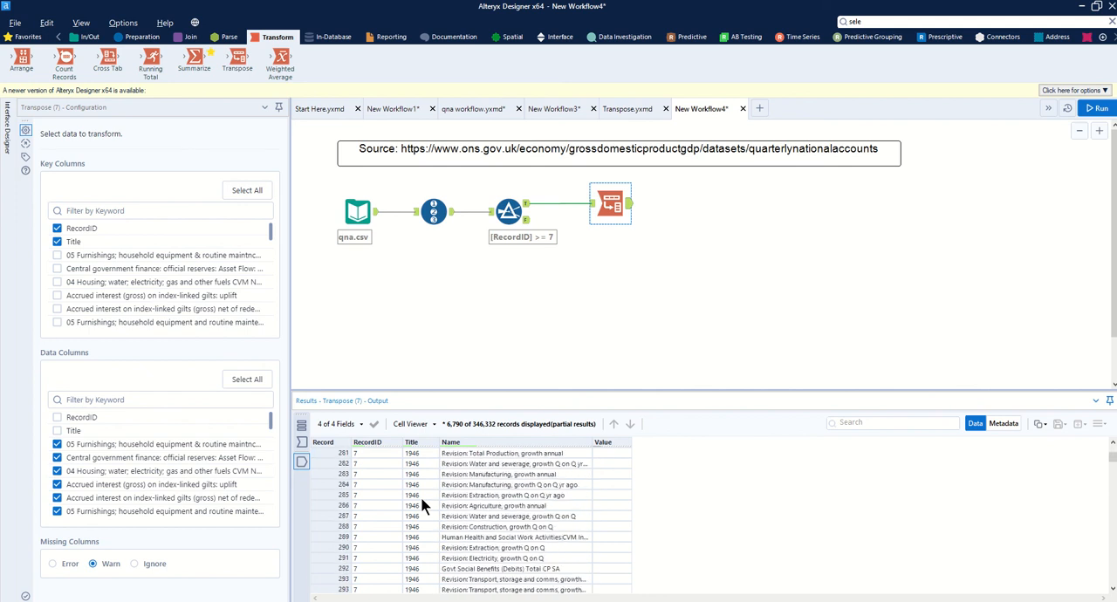
scroll(420, 496, "down", 20)
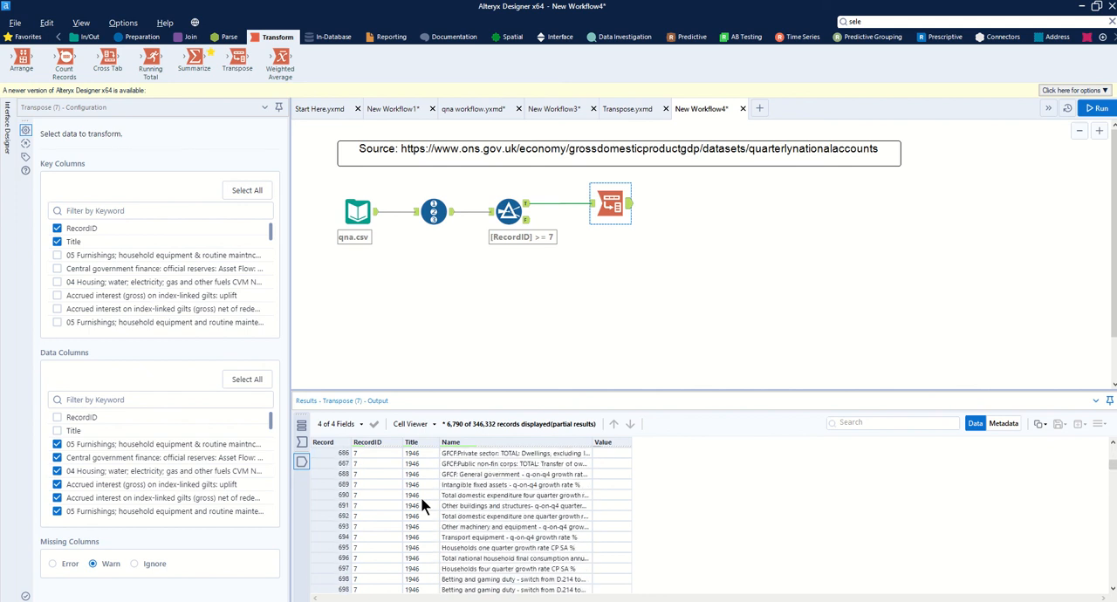
scroll(421, 497, "up", 19)
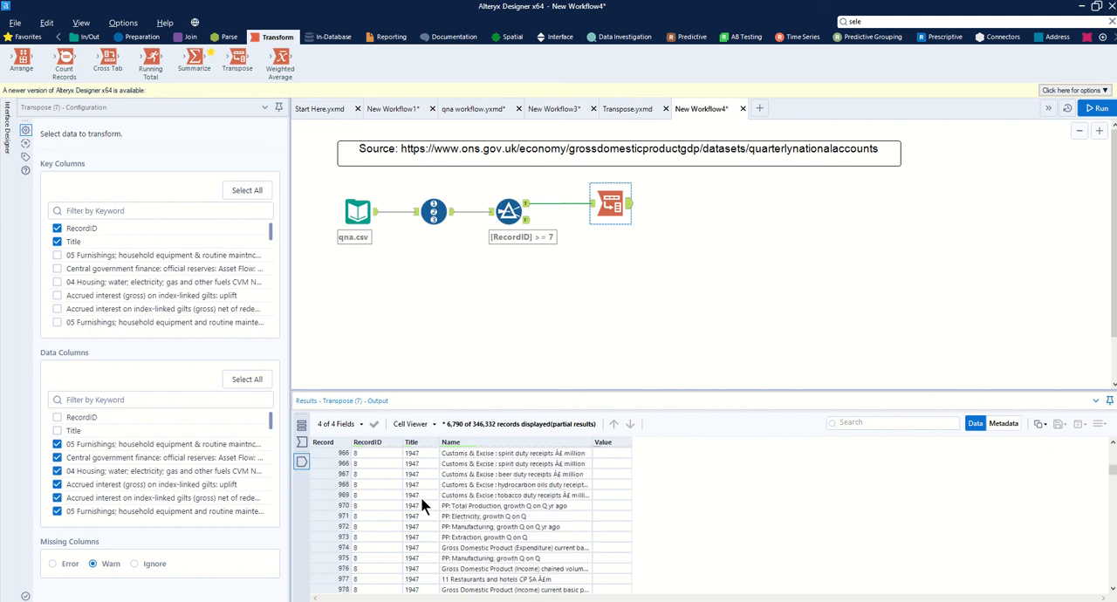
scroll(421, 496, "down", 20)
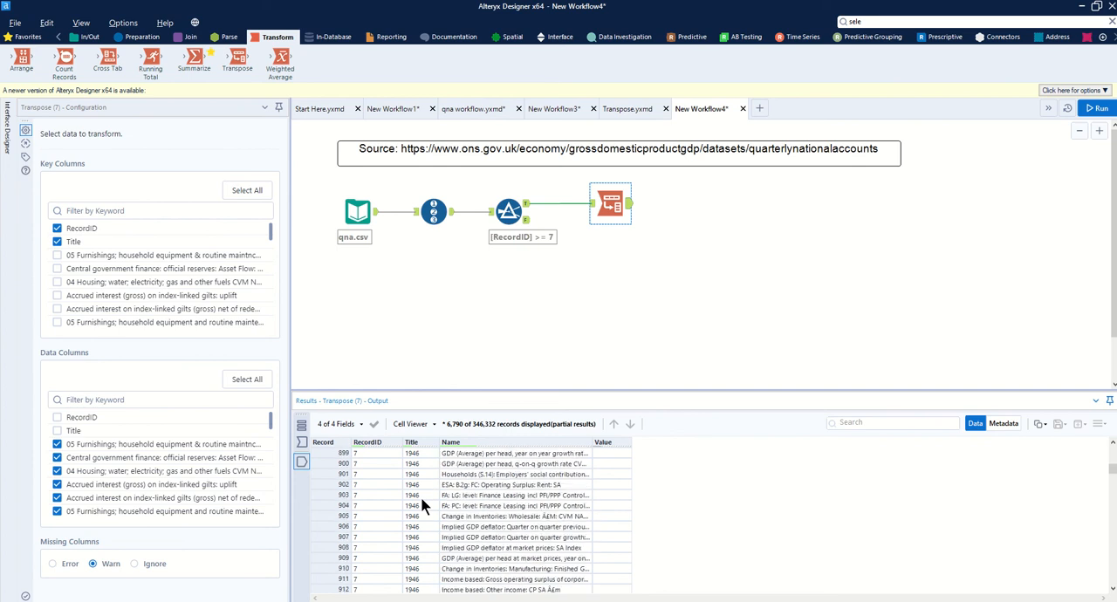
scroll(421, 497, "up", 3)
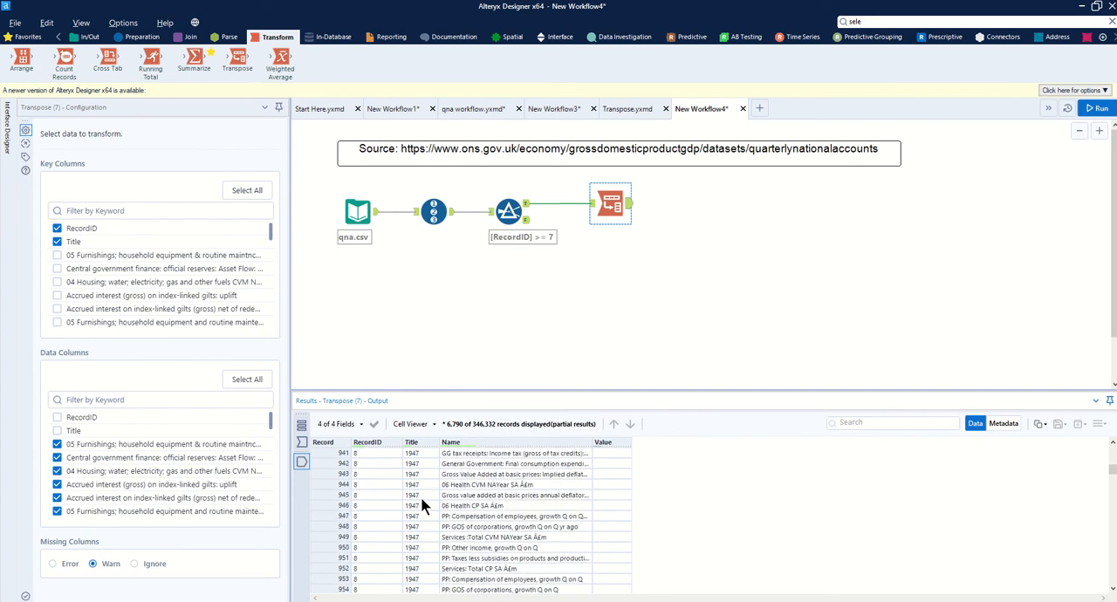
scroll(400, 494, "up", 5)
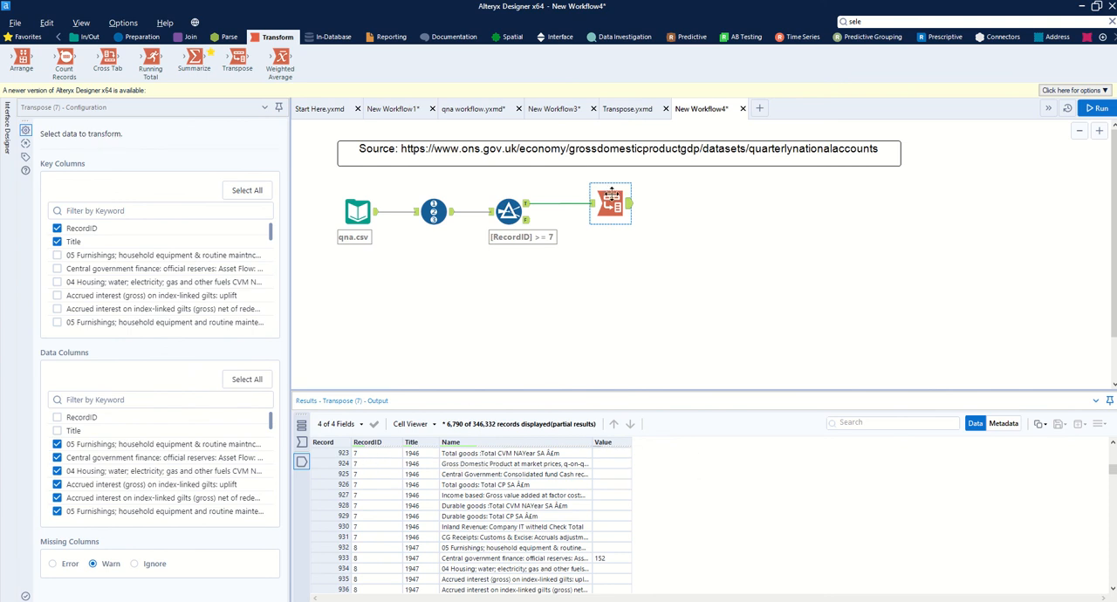
Step: Remove RecordID from the Transpose key columns, keeping Title, and rerun the workflow to view the transposed output
left_click(56, 228)
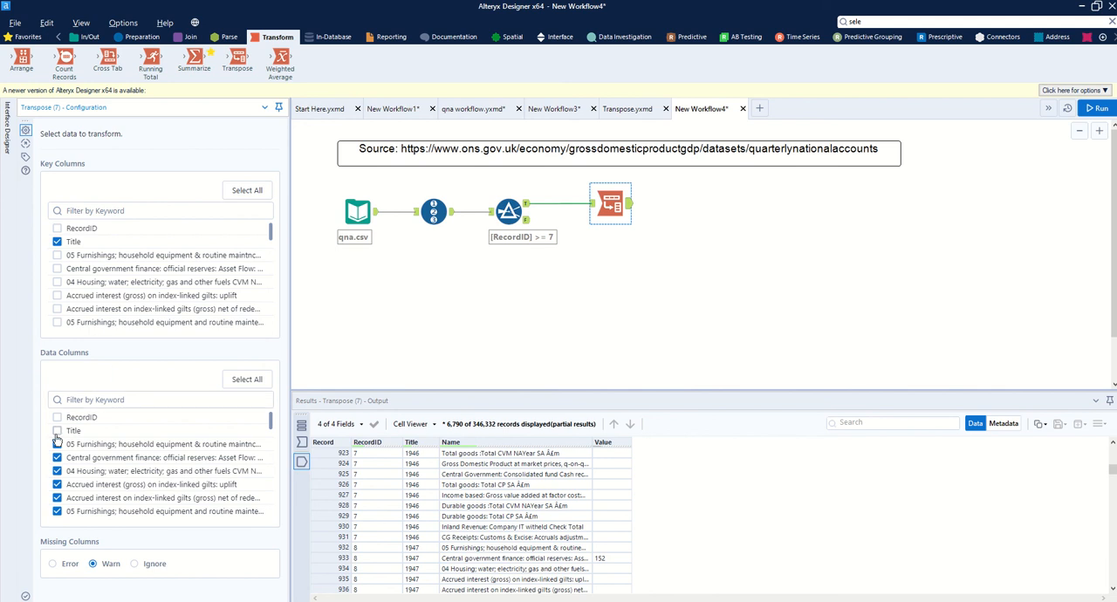
left_click(1090, 109)
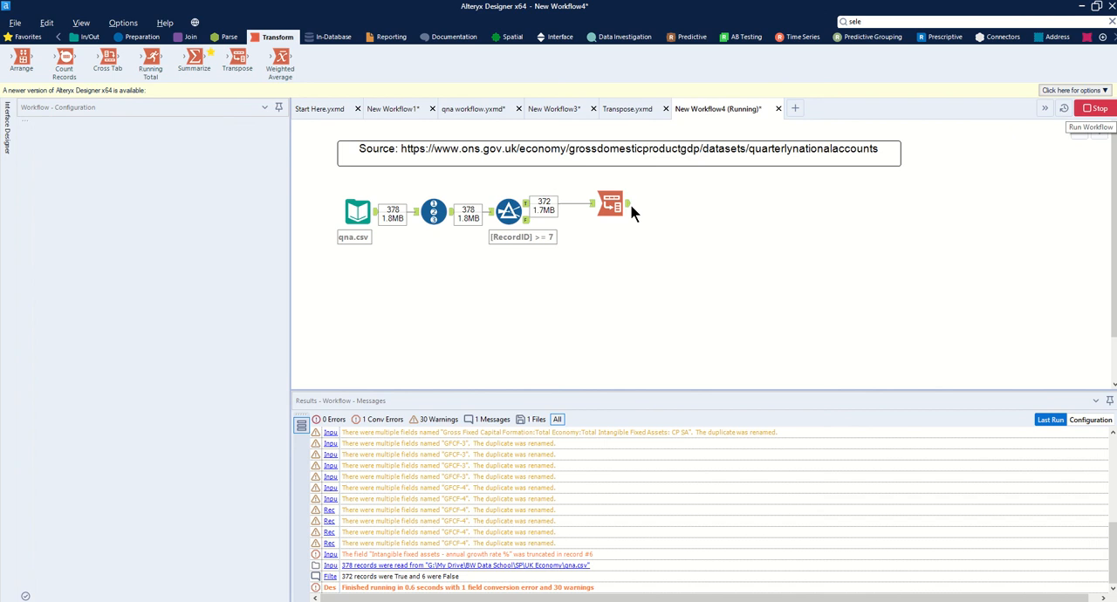
left_click(628, 208)
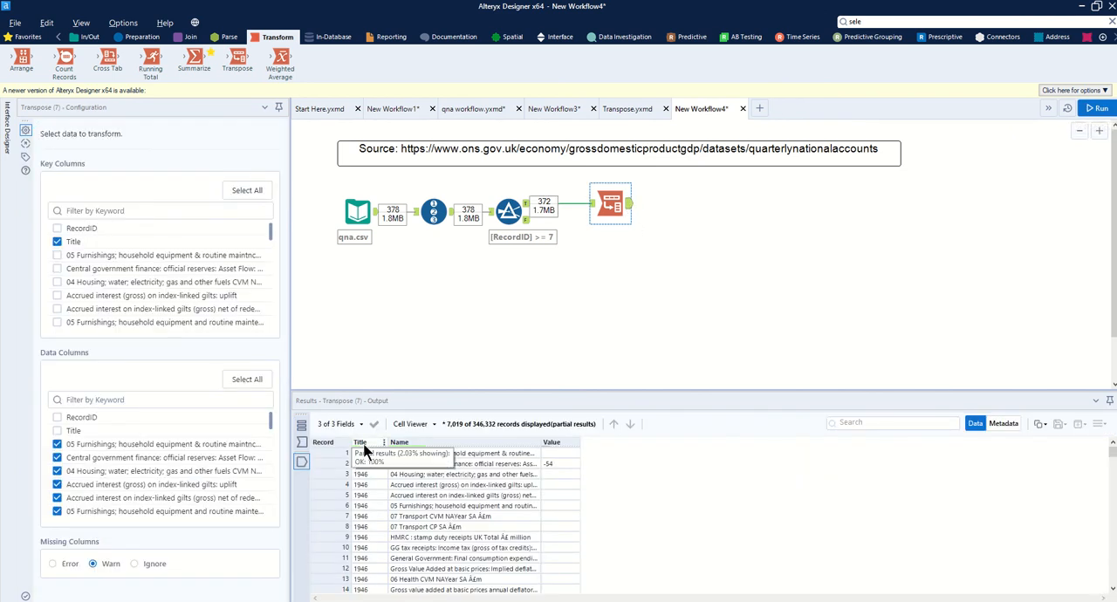
mouse_move(443, 447)
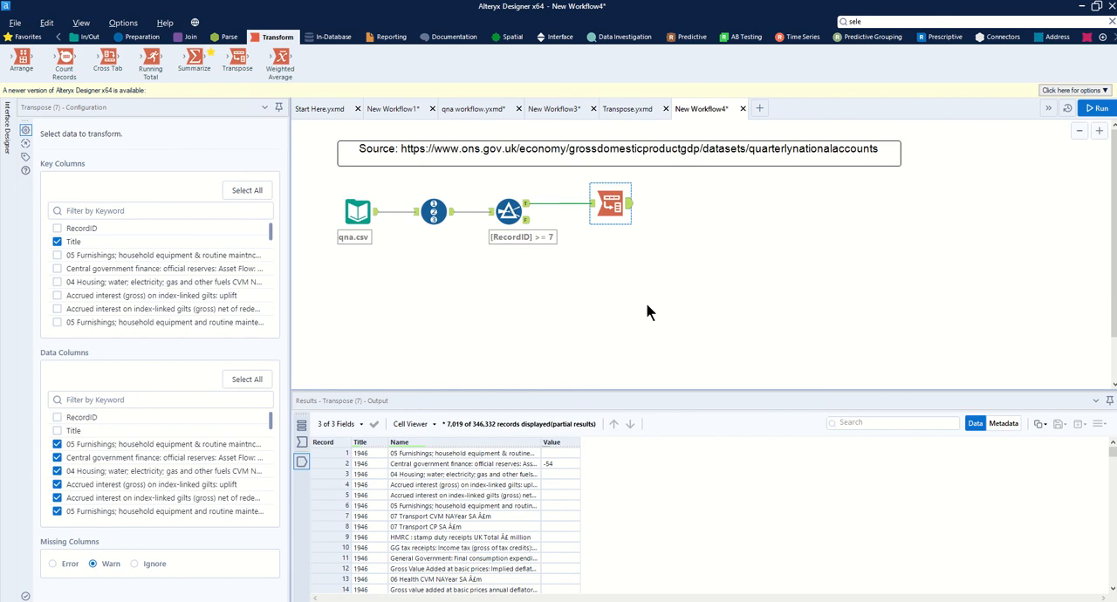
key("alt+Tab")
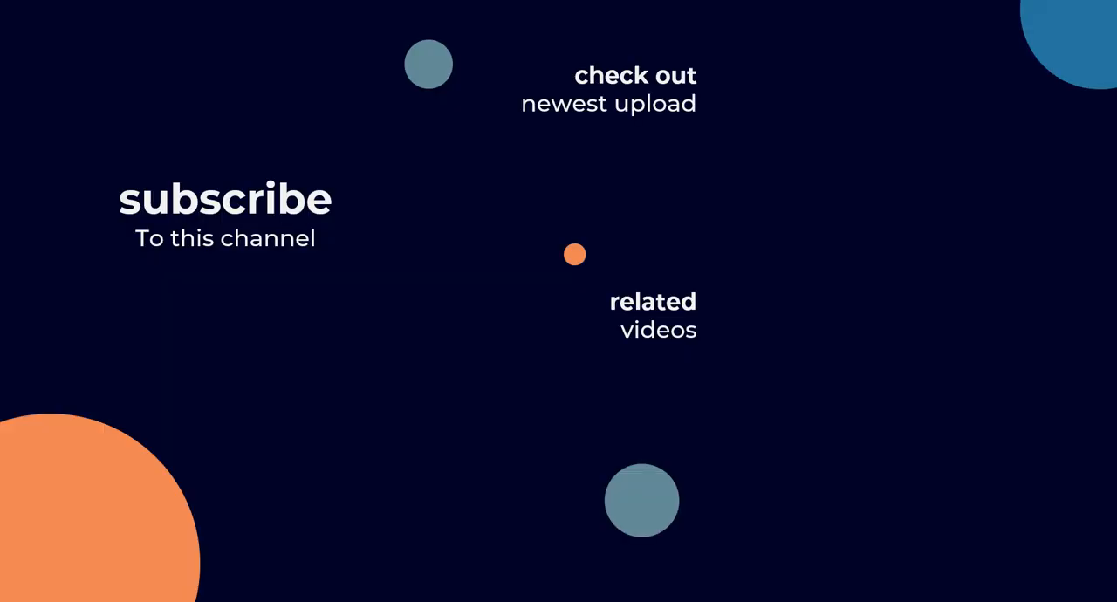